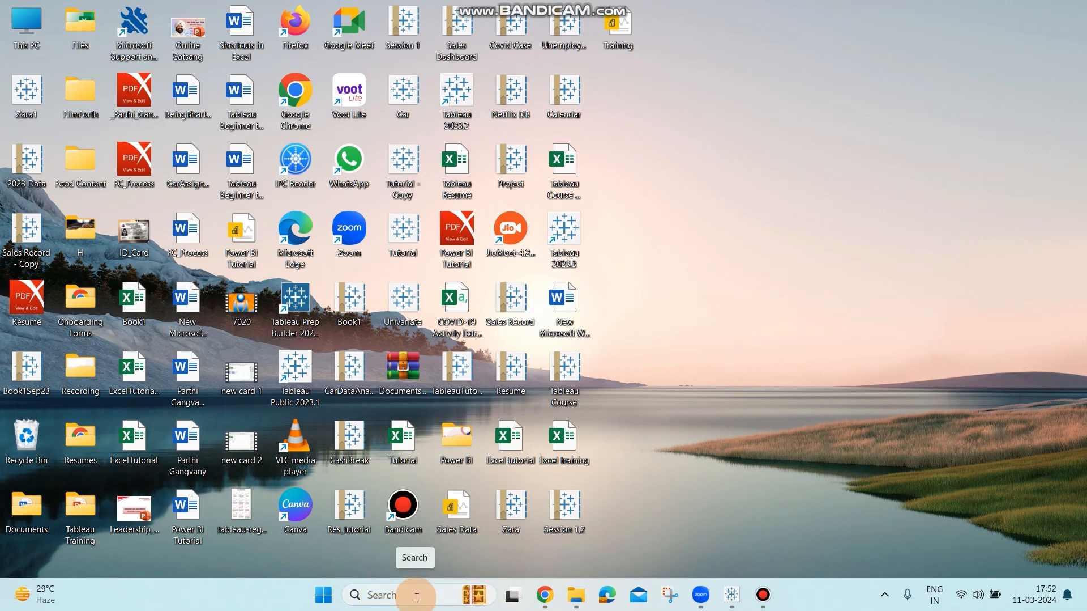
Launch Excel from the Windows search and create a blank workbook
{"action": "left_click", "coordinate": [417, 597]}
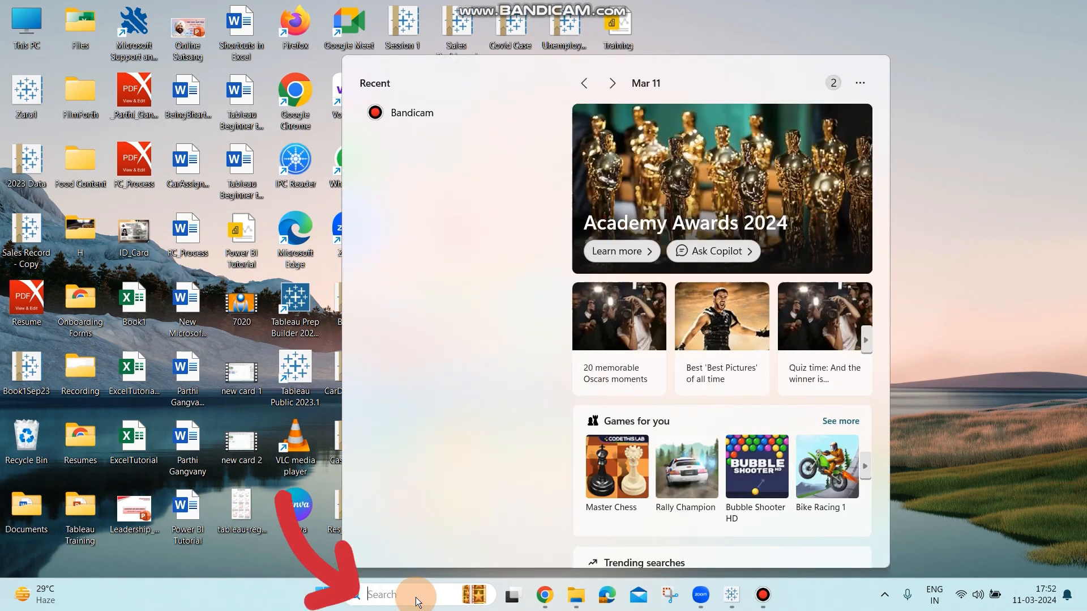
{"action": "type", "text": "excel"}
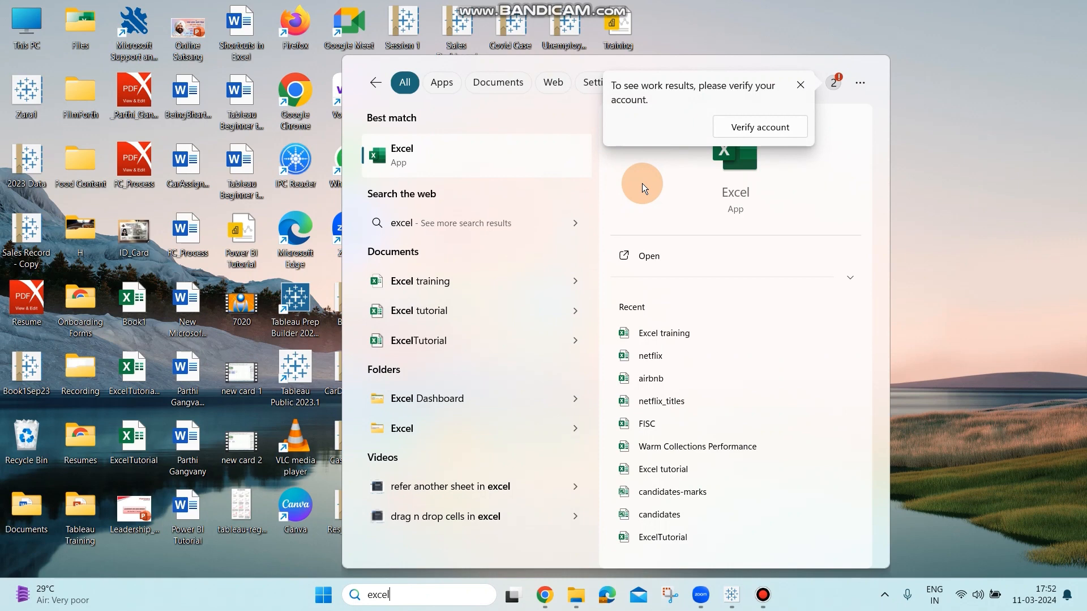
{"action": "left_click", "coordinate": [652, 262]}
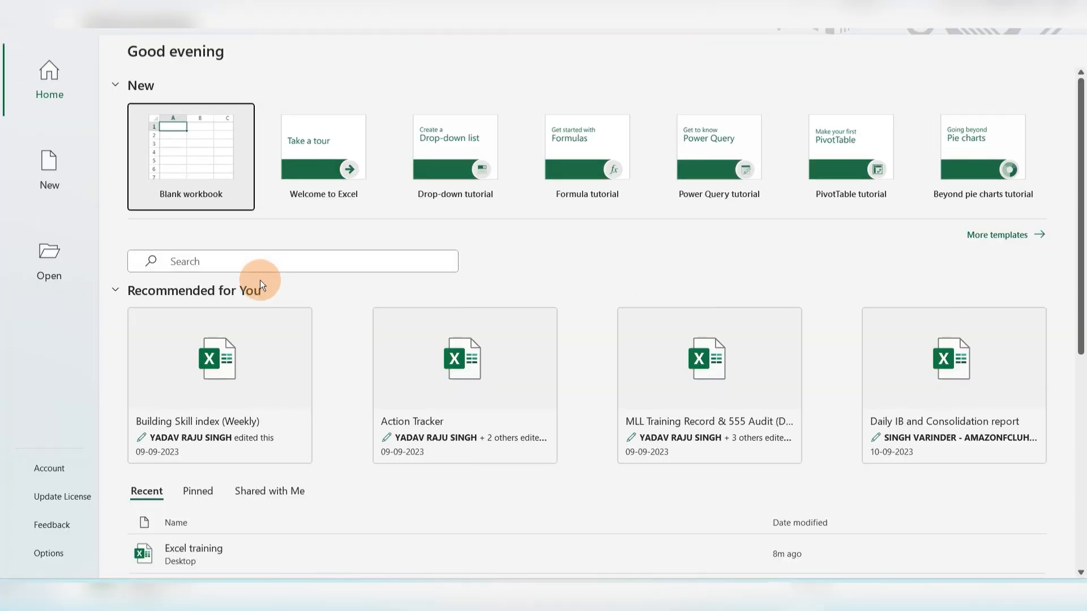
{"action": "left_click", "coordinate": [187, 152]}
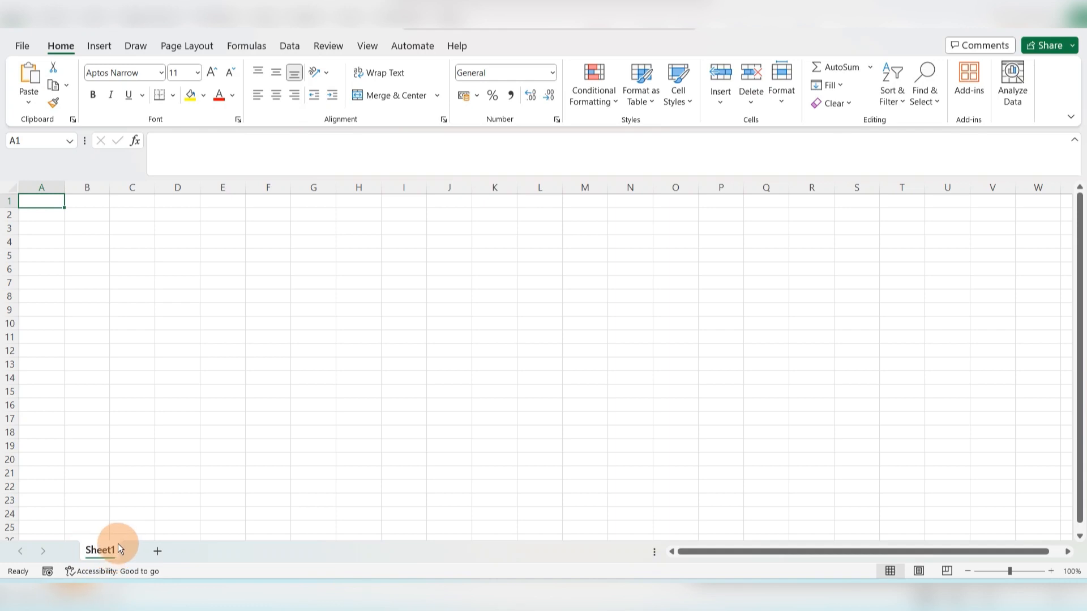
Rename Sheet1 as Data and add a second blank worksheet, keeping Data as the active sheet
{"action": "double_click", "coordinate": [101, 552]}
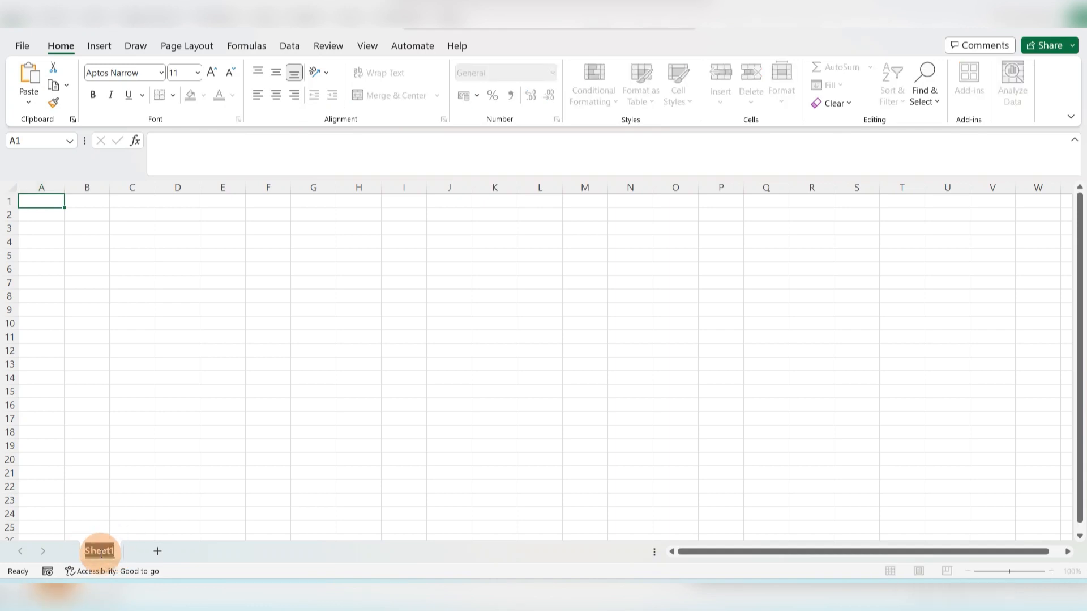
{"action": "type", "text": "Data"}
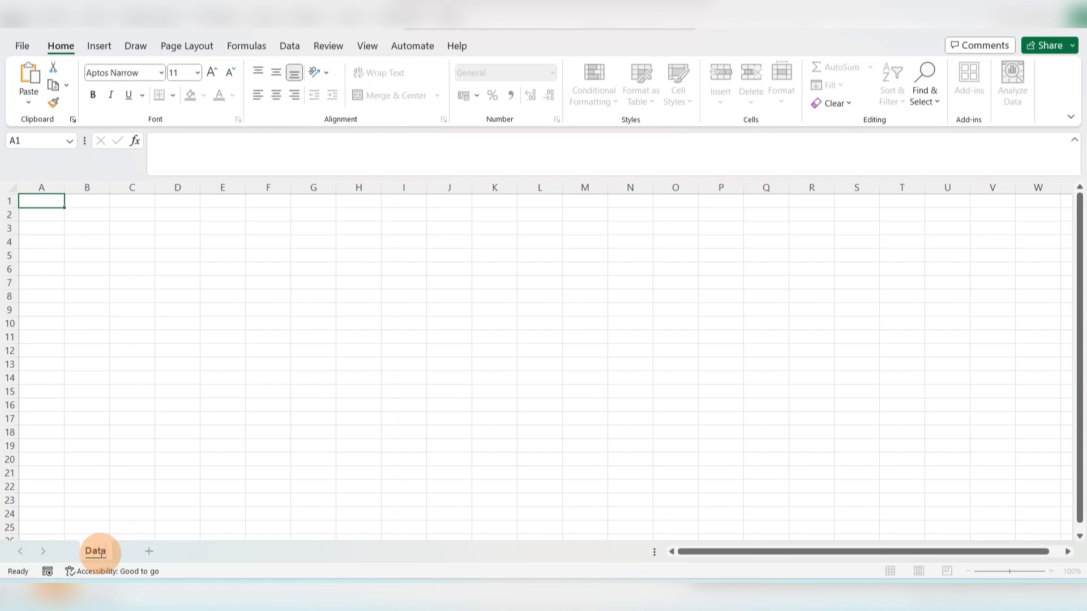
{"action": "key", "text": "Return"}
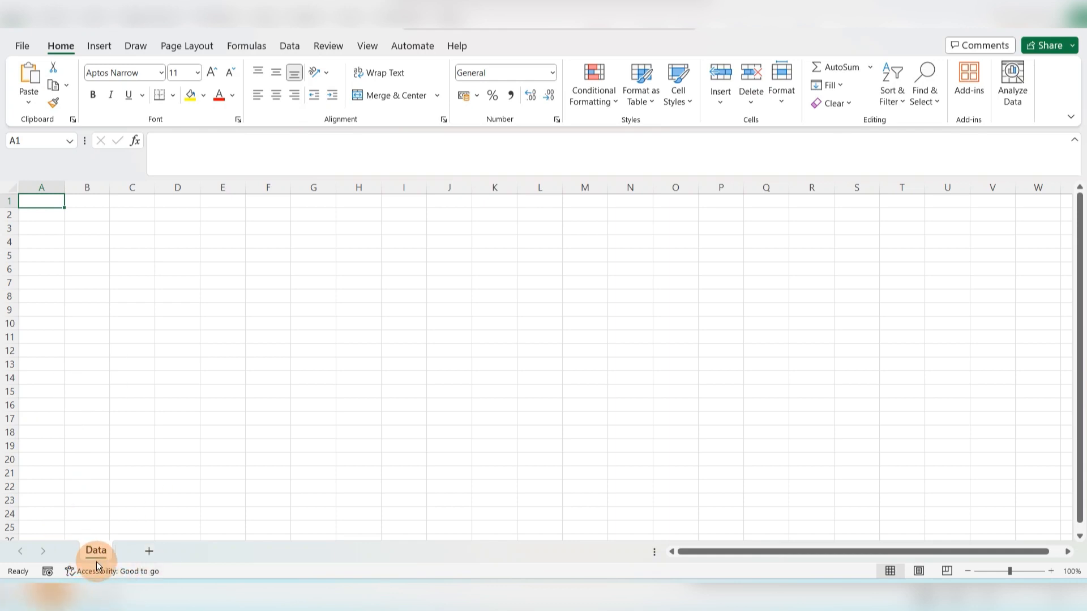
{"action": "left_click", "coordinate": [149, 551]}
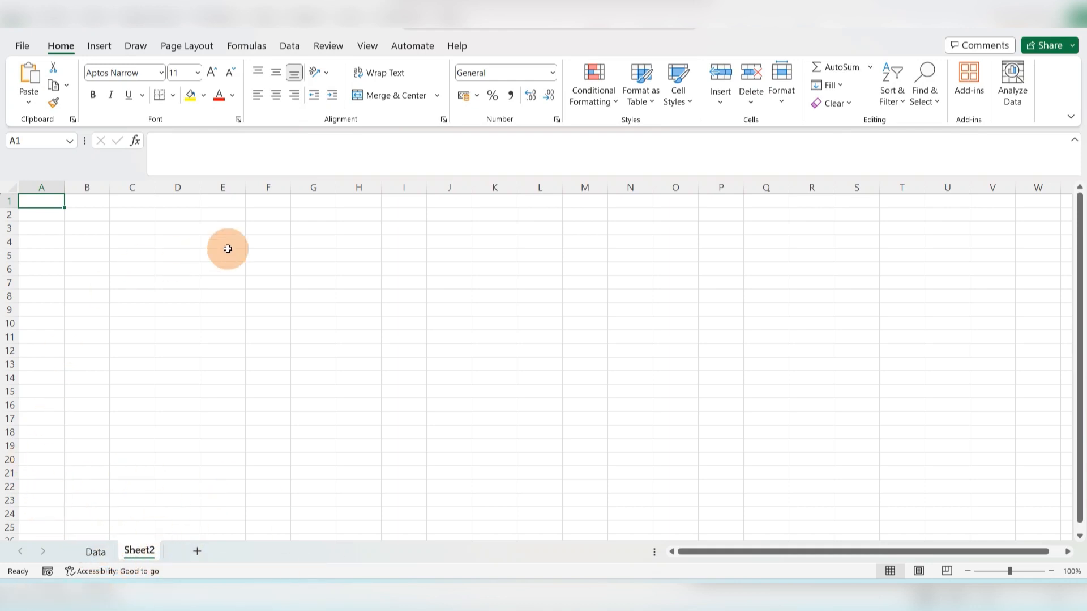
{"action": "left_click", "coordinate": [82, 557]}
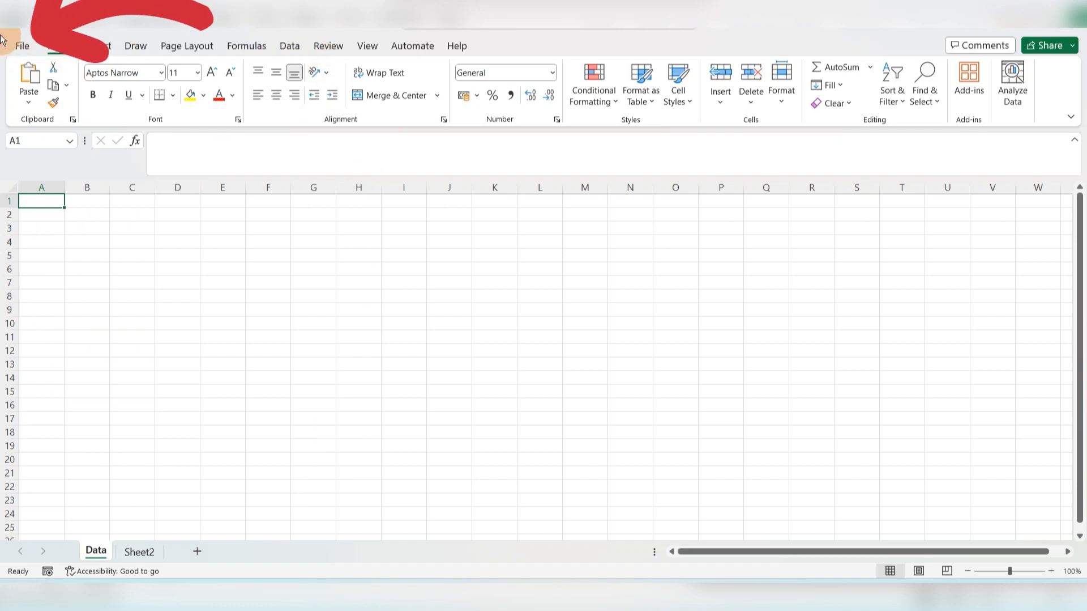
Save the workbook on this PC's Desktop as Excel training in the Excel Workbook (*.xlsx) format
{"action": "left_click", "coordinate": [20, 47]}
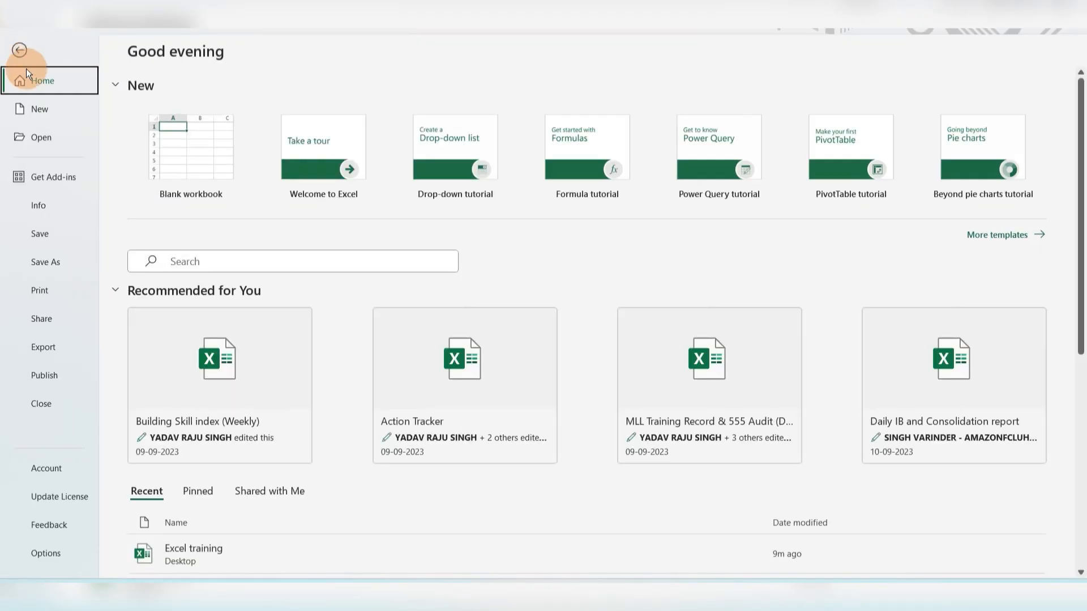
{"action": "left_click", "coordinate": [61, 262]}
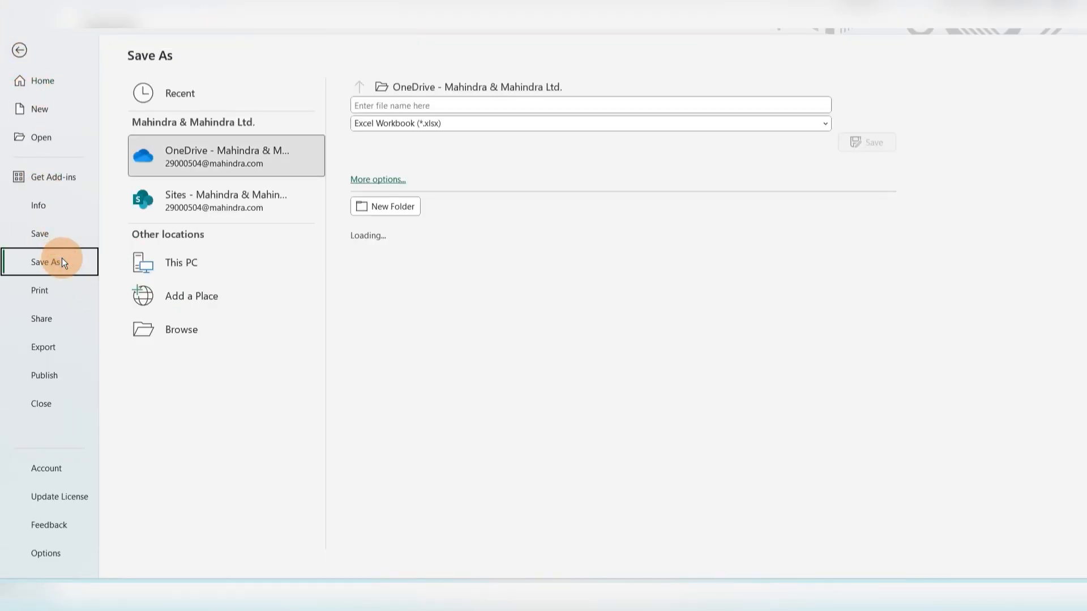
{"action": "left_click", "coordinate": [203, 262]}
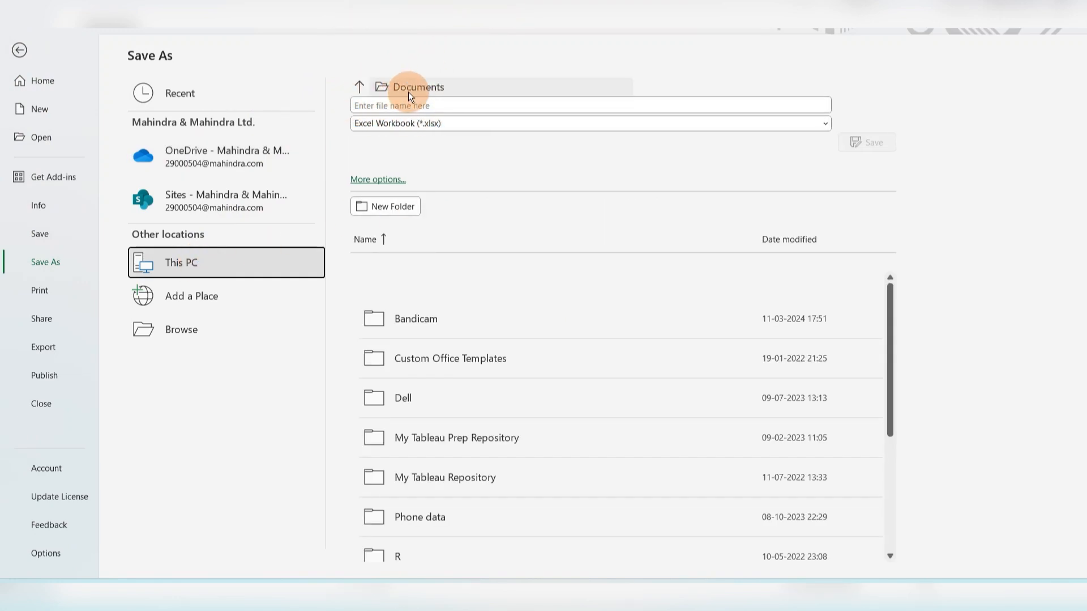
{"action": "left_click", "coordinate": [360, 89]}
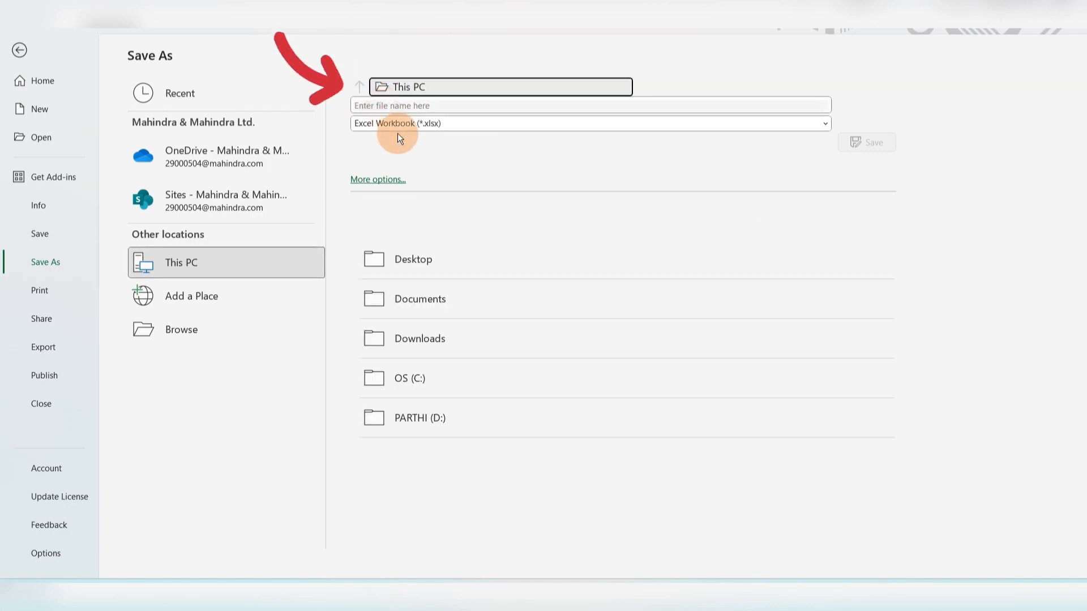
{"action": "left_click", "coordinate": [444, 259]}
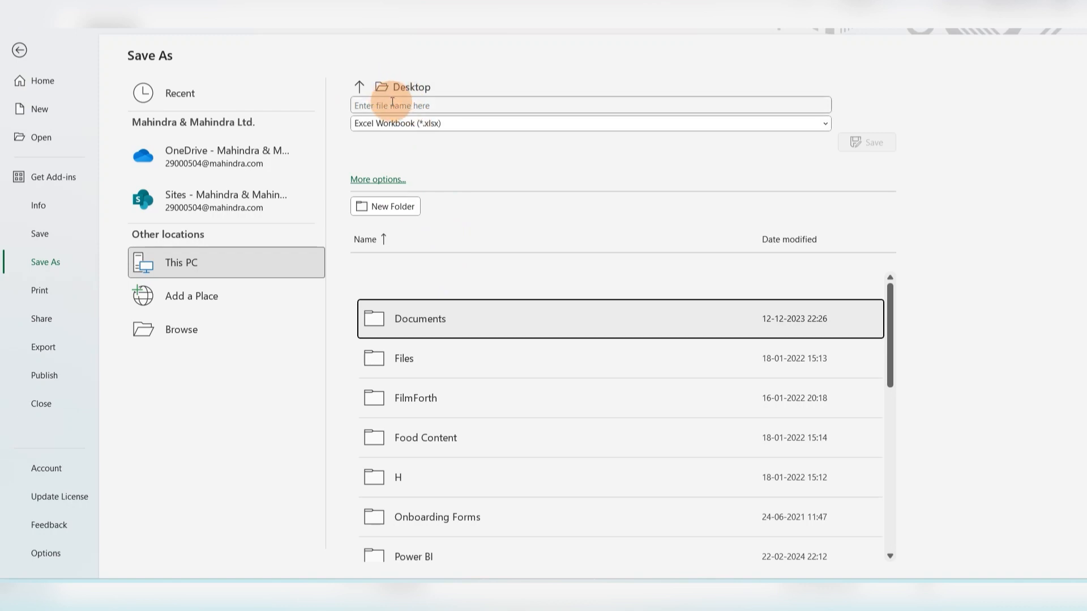
{"action": "left_click", "coordinate": [419, 104]}
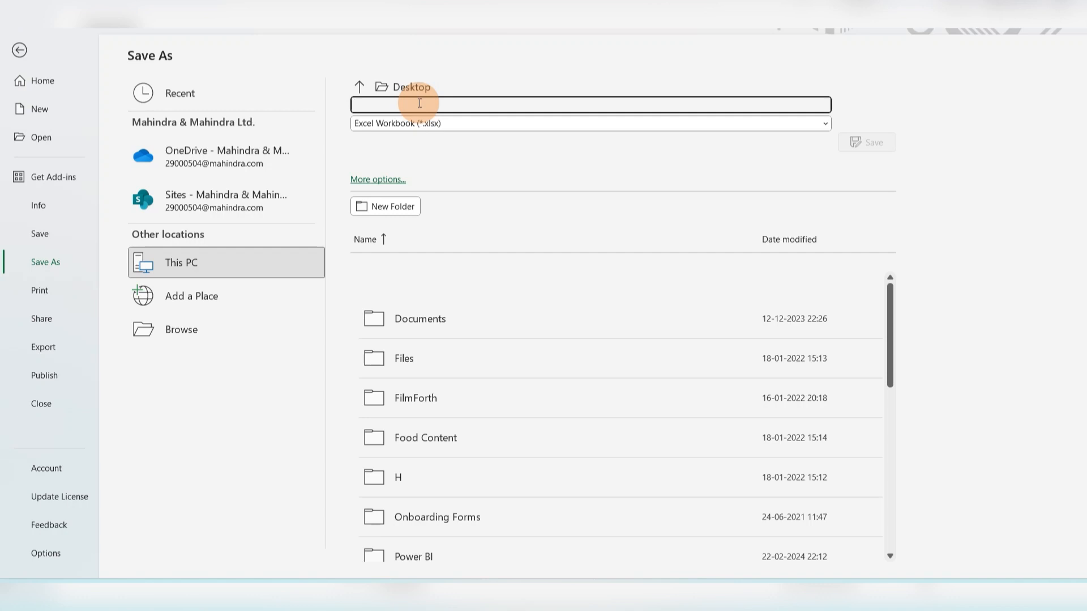
{"action": "type", "text": "Excel training."}
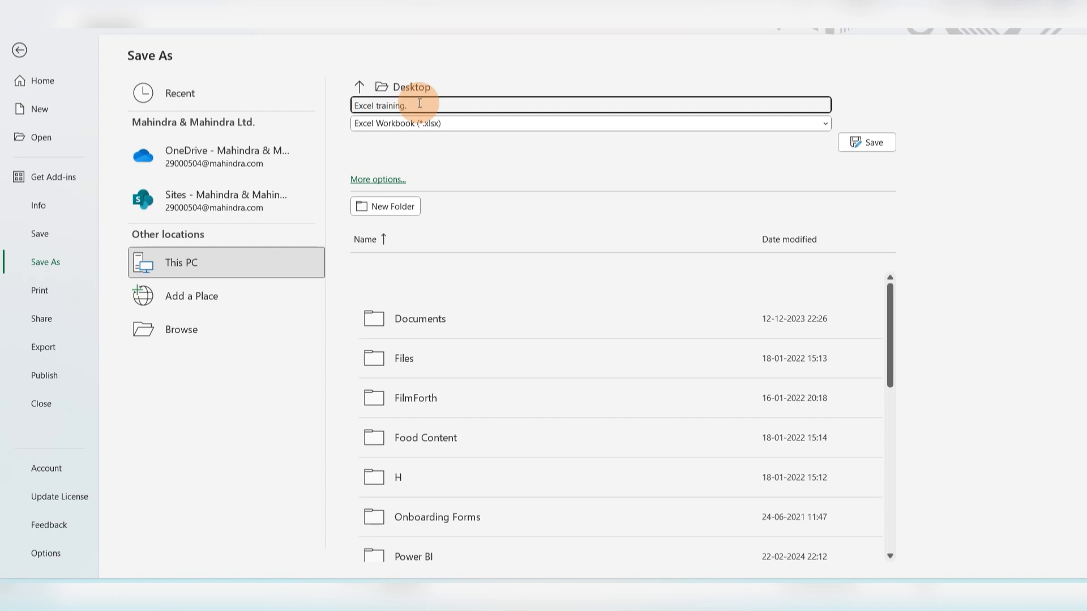
{"action": "left_click", "coordinate": [477, 123]}
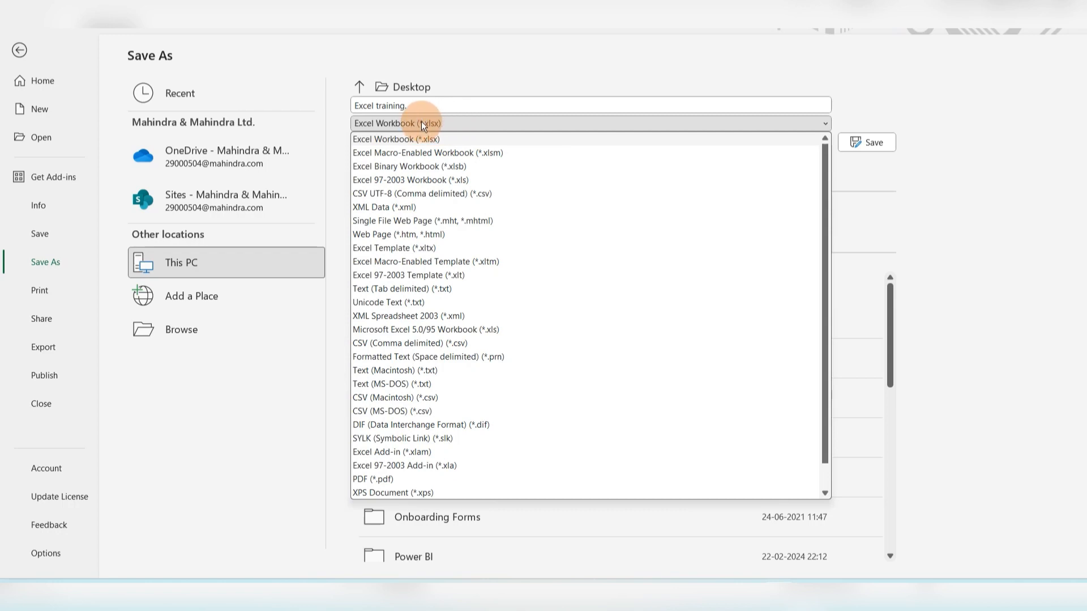
{"action": "left_click", "coordinate": [457, 63]}
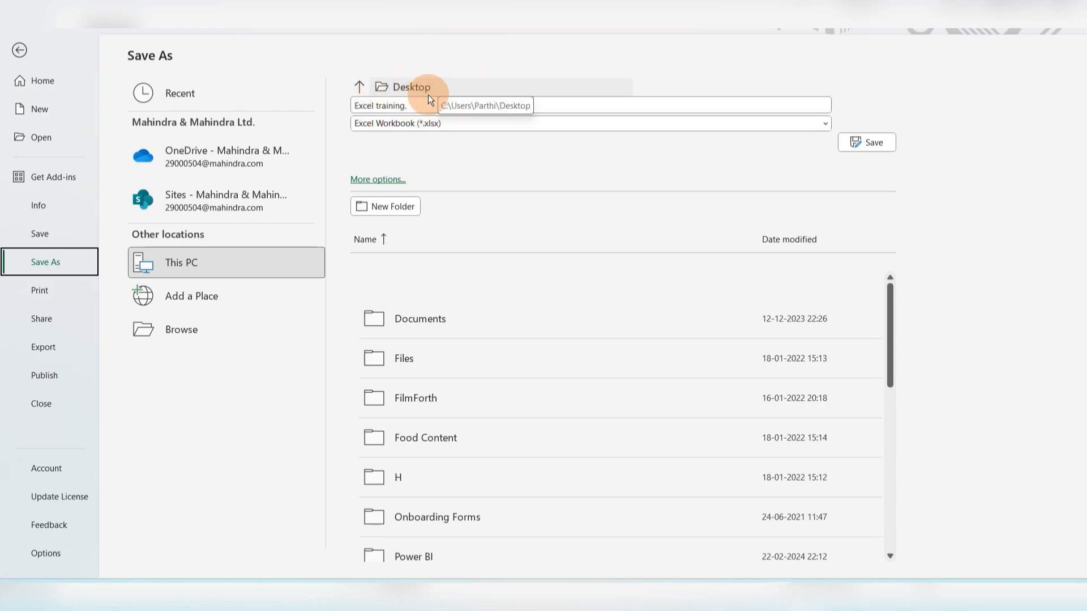
{"action": "left_click", "coordinate": [871, 142]}
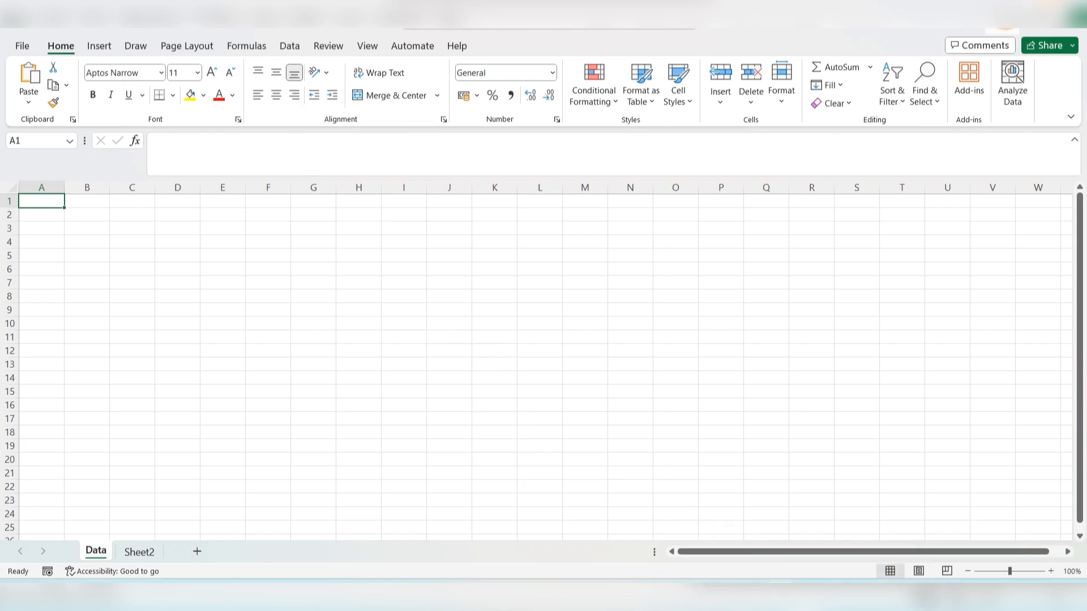
Switch to the Windows desktop and open the workbook file named excel
{"action": "left_click", "coordinate": [1005, 18]}
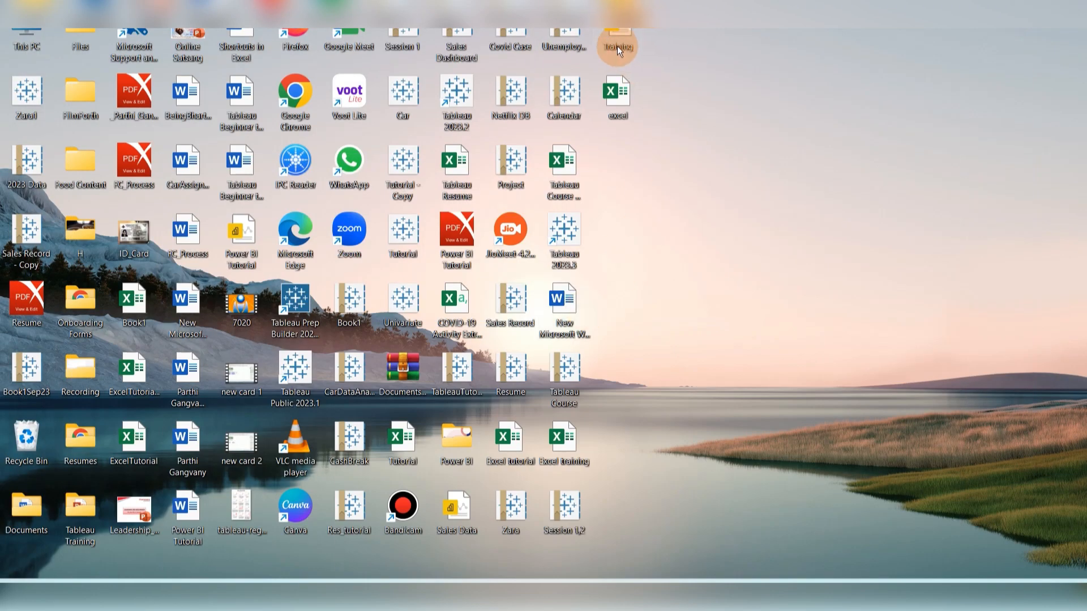
{"action": "double_click", "coordinate": [621, 93]}
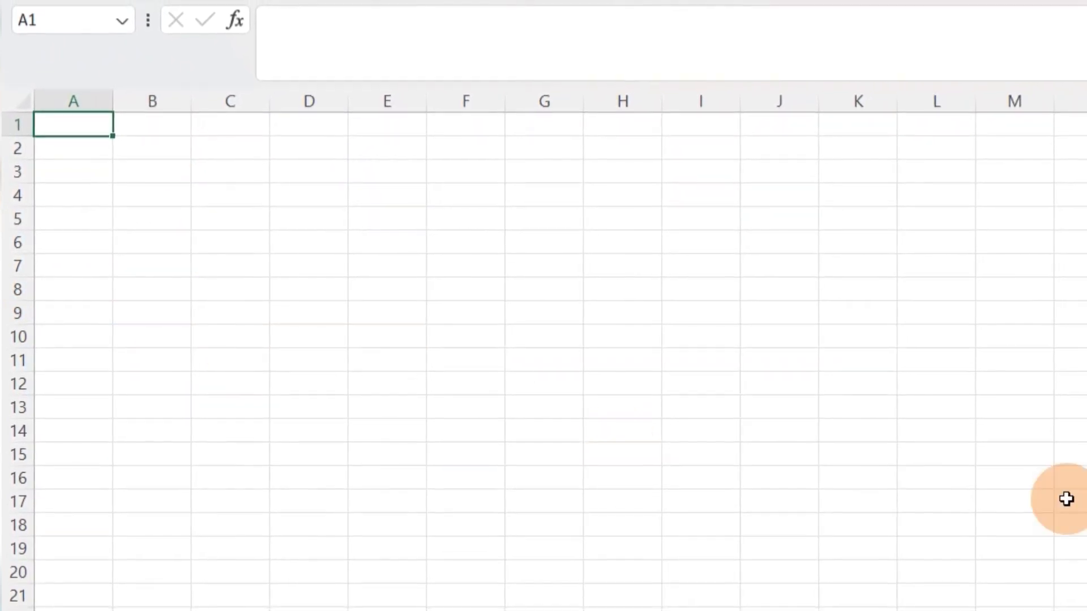
Select cells L2, C2, A1 and B1 in turn to examine how columns and rows form cell addresses
{"action": "left_click", "coordinate": [917, 153]}
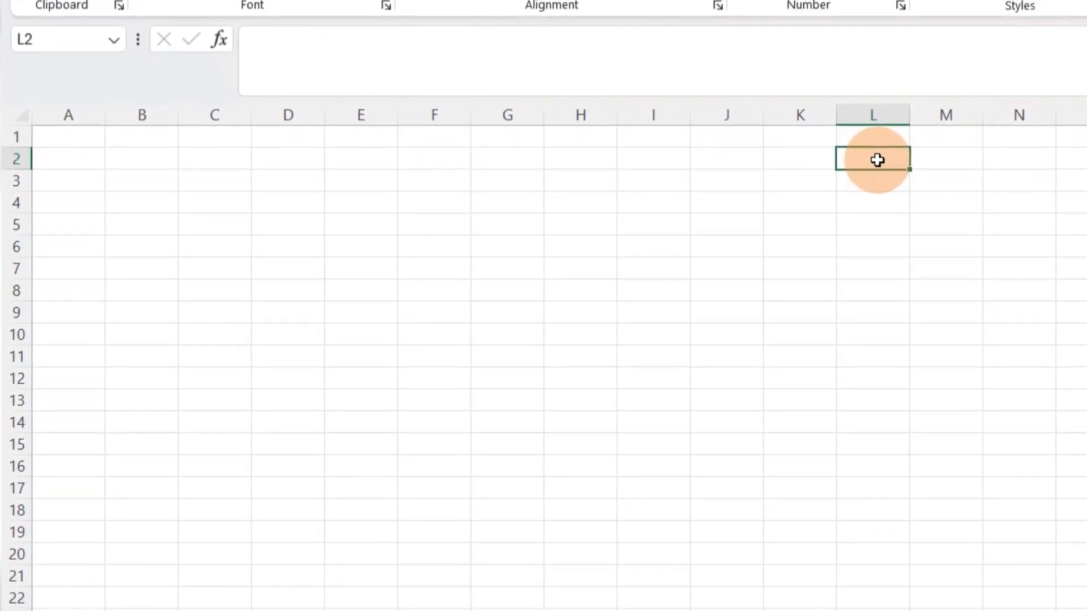
{"action": "left_click", "coordinate": [211, 168]}
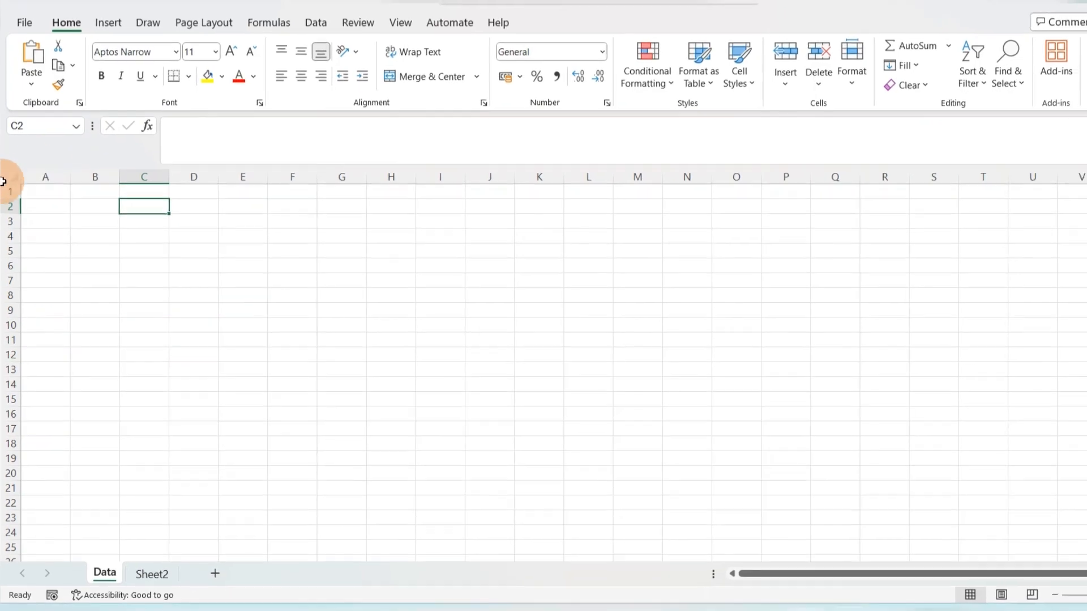
{"action": "left_click", "coordinate": [41, 196]}
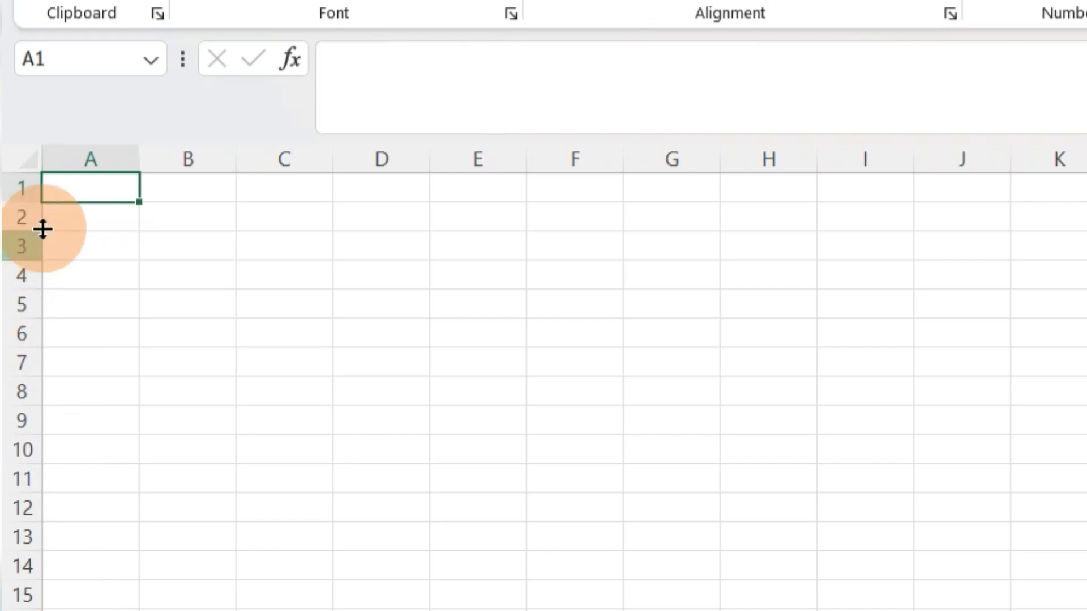
{"action": "left_click", "coordinate": [186, 186]}
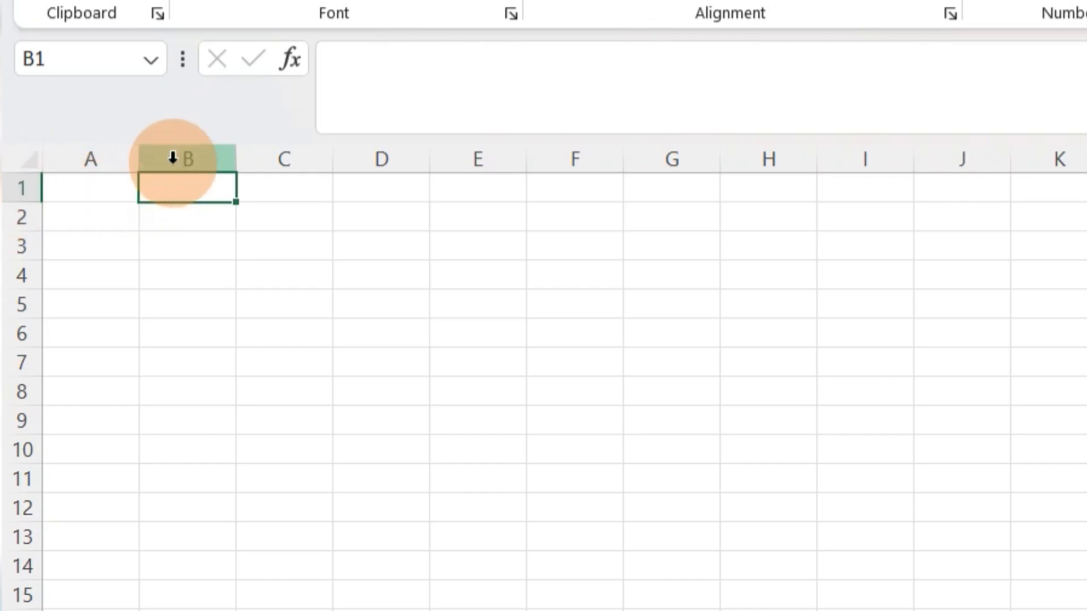
Label cells B3, C3 and D1 with their own addresses: B3, C3 and D1
{"action": "left_click", "coordinate": [193, 247]}
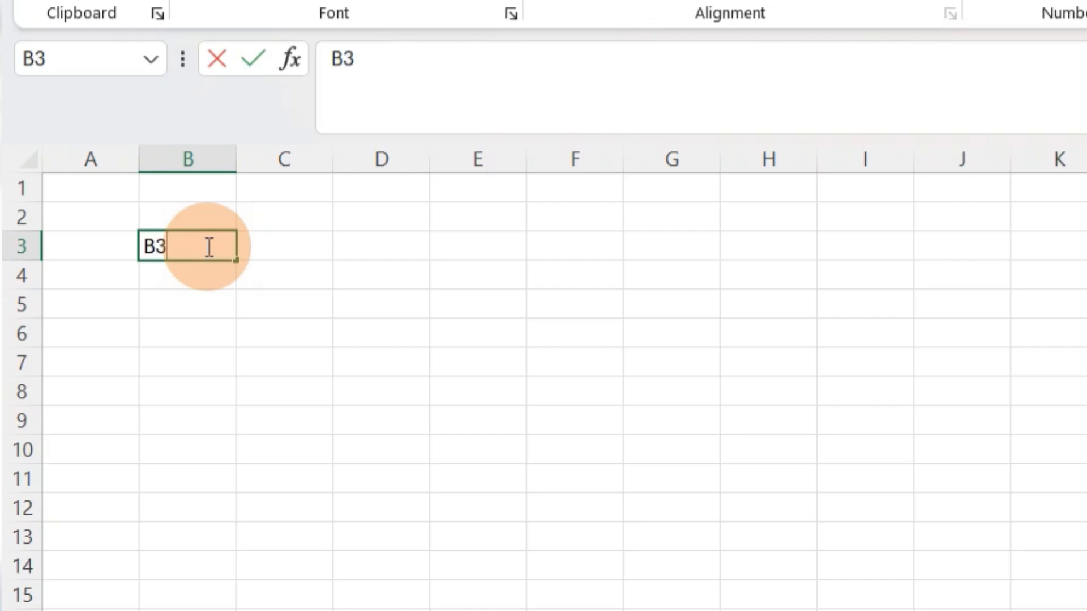
{"action": "key", "text": "Tab"}
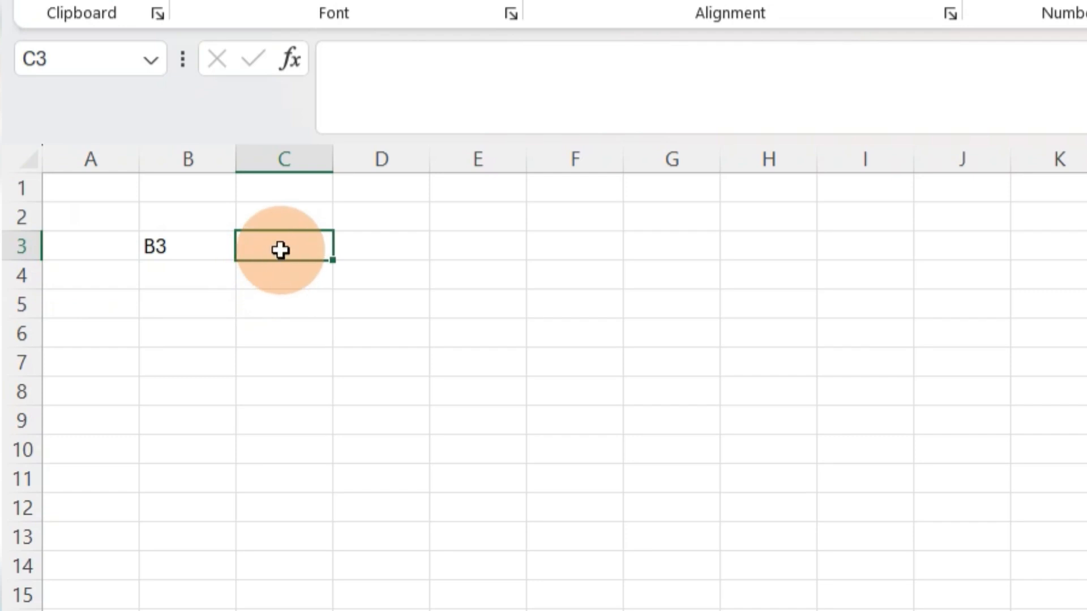
{"action": "key", "text": "Return"}
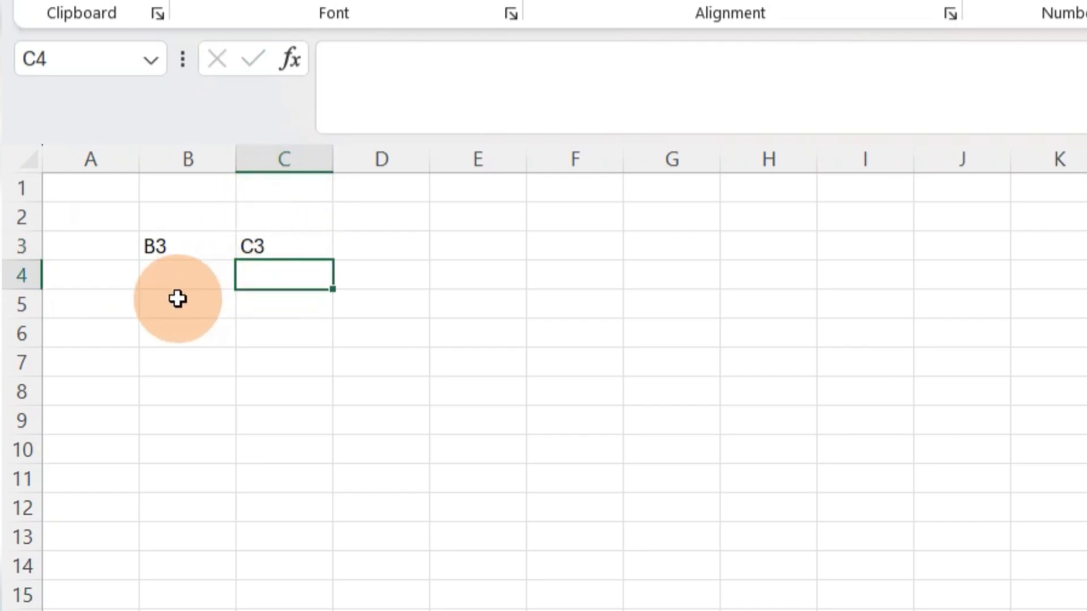
{"action": "left_click", "coordinate": [406, 183]}
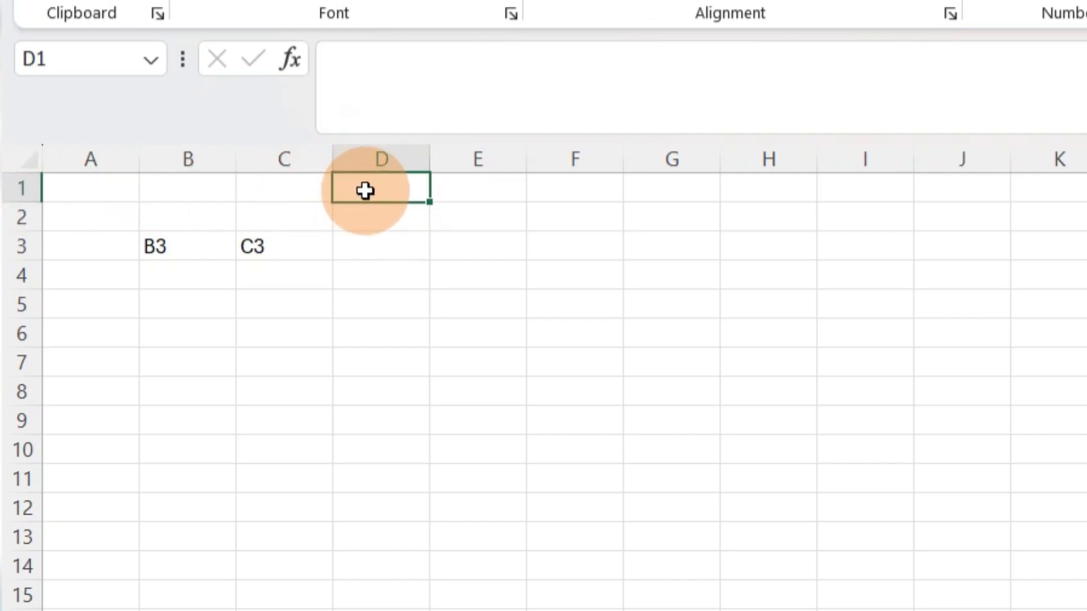
{"action": "key", "text": "Return"}
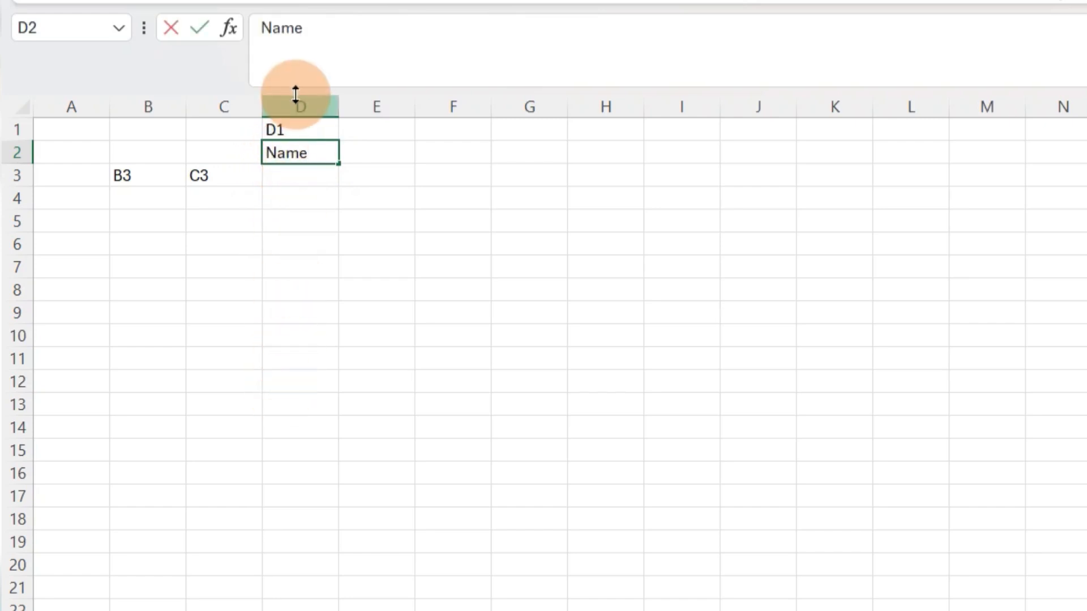
Enter the column headers Name, Emp ID and Grade in cells D2, E2 and F2, and select the header range
{"action": "left_click", "coordinate": [395, 151]}
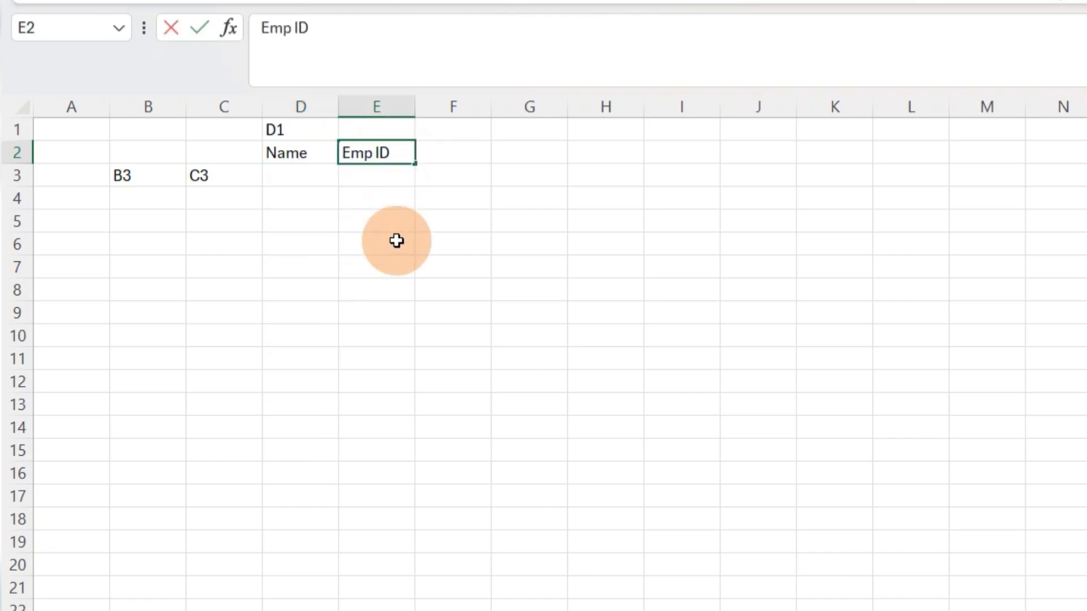
{"action": "left_click", "coordinate": [453, 147]}
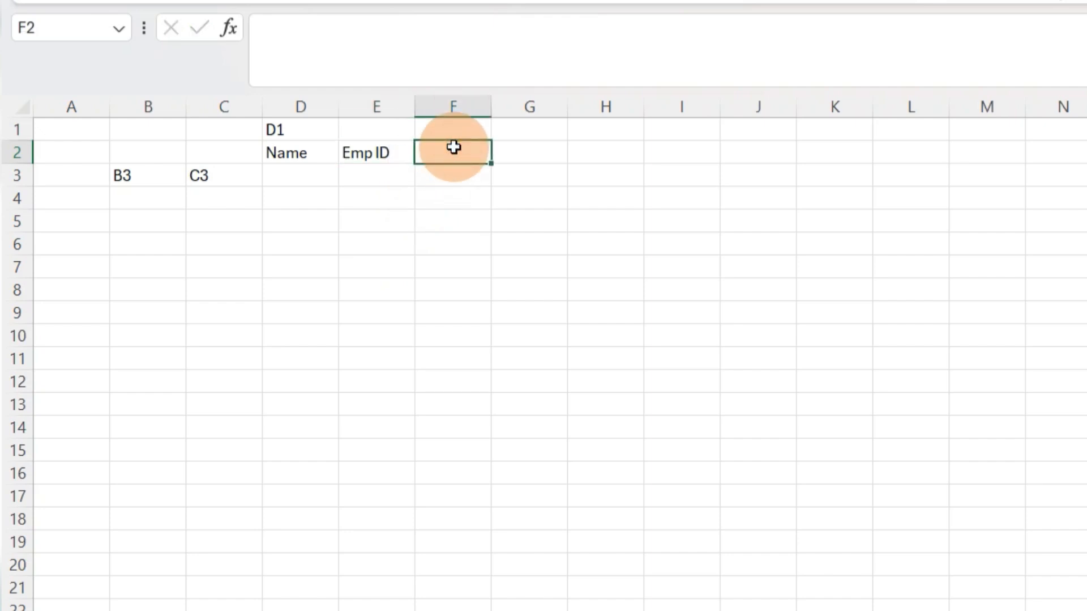
{"action": "key", "text": "Return"}
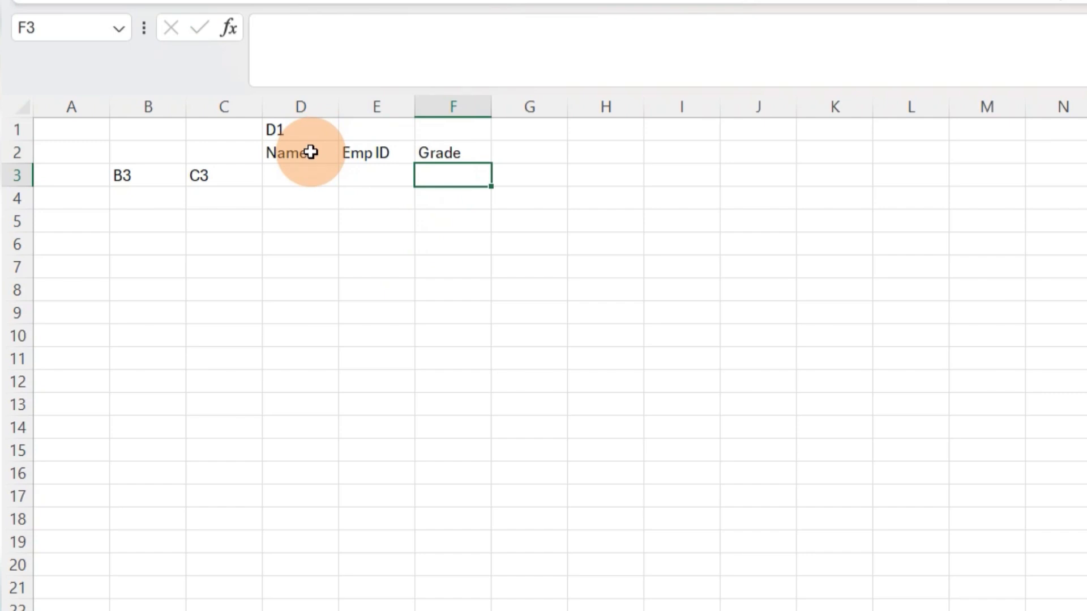
{"action": "left_click_drag", "start_coordinate": [308, 160], "coordinate": [466, 151]}
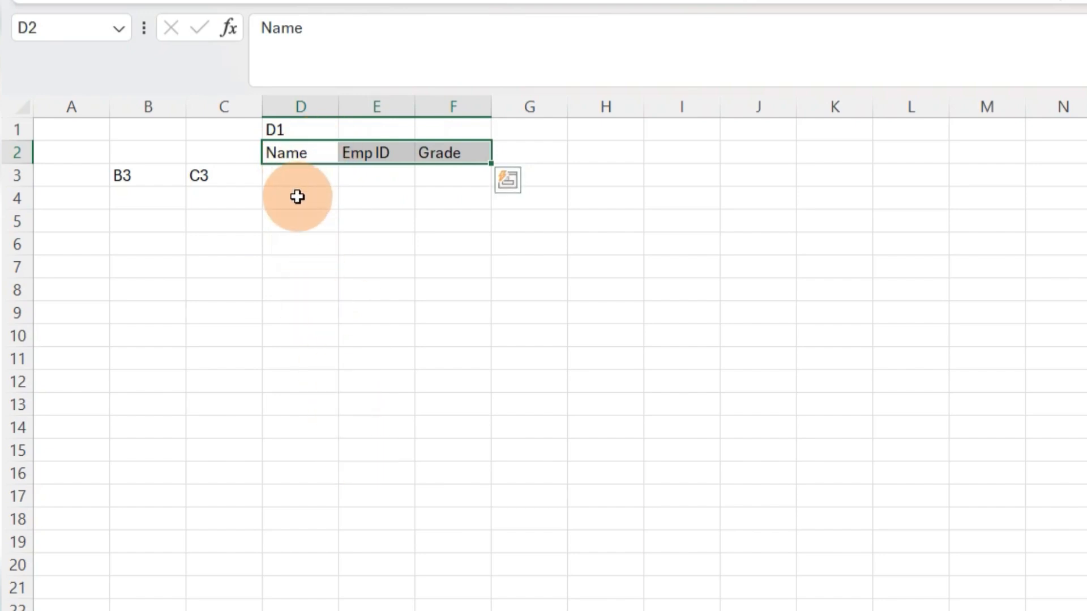
Enter the five employees' first names in cells D3 to D7 under the Name header
{"action": "left_click", "coordinate": [292, 173]}
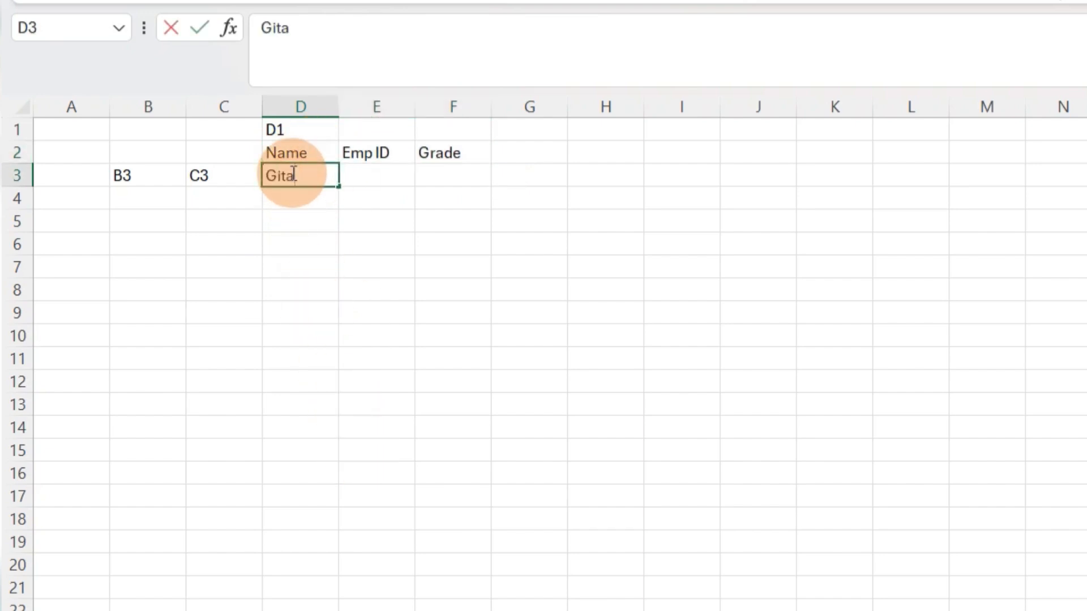
{"action": "key", "text": "Return"}
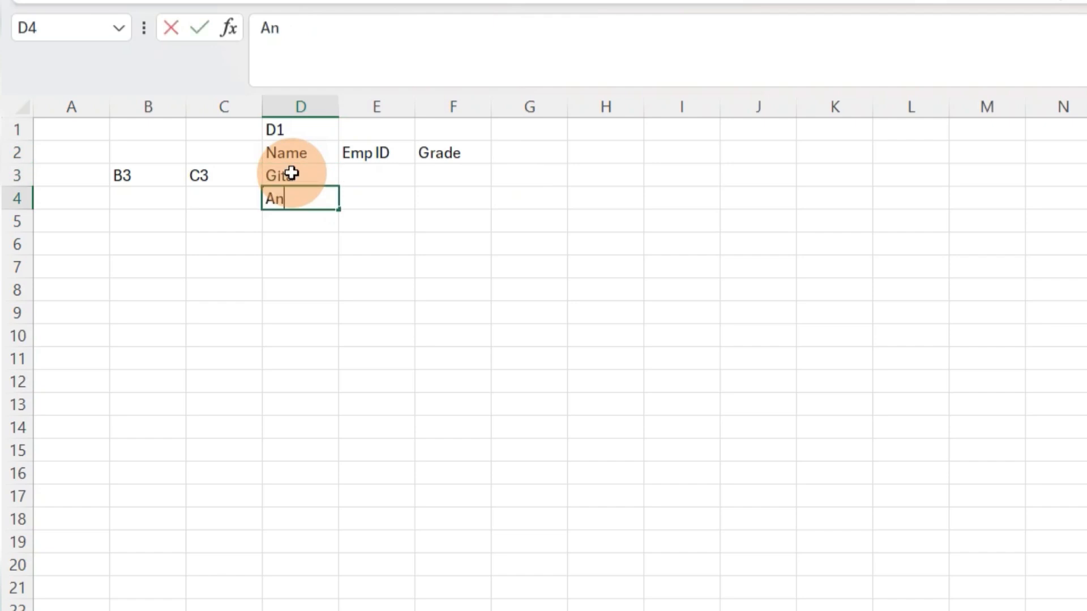
{"action": "type", "text": "Anita"}
{"action": "key", "text": "Return"}
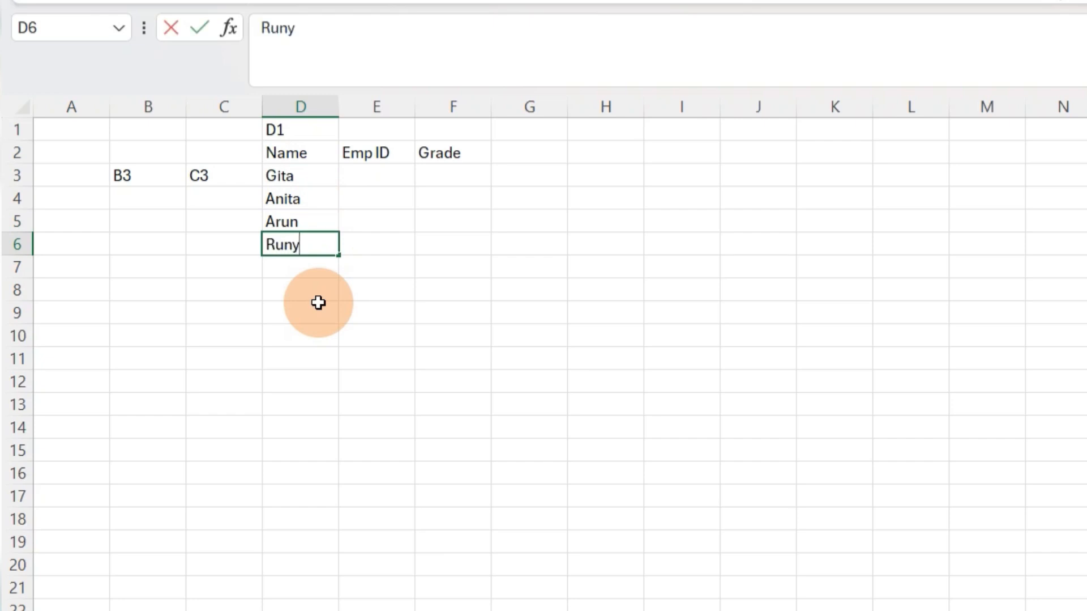
{"action": "key", "text": "Return"}
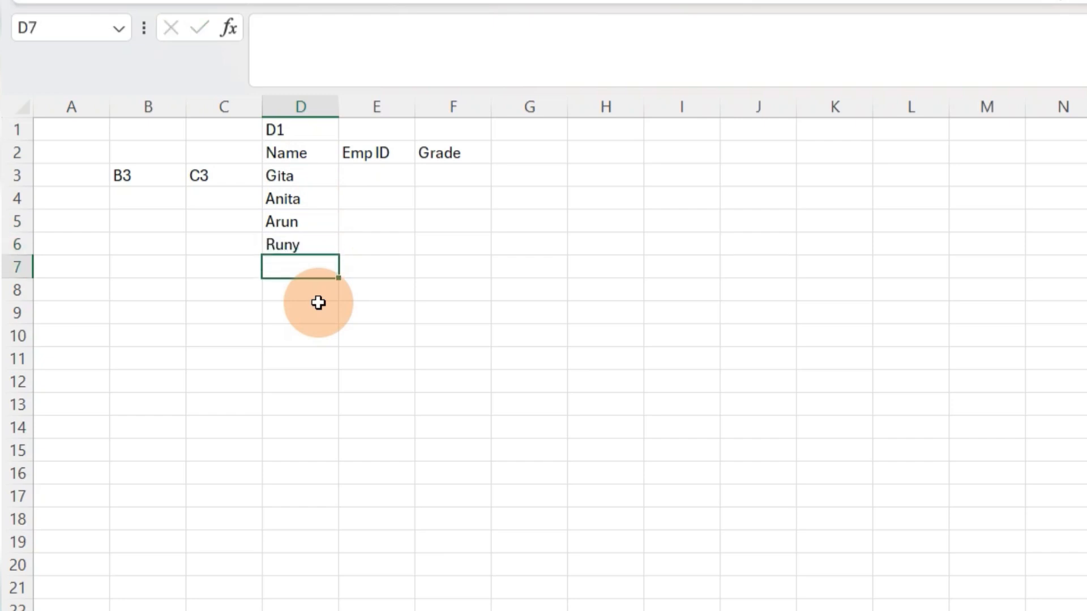
{"action": "type", "text": "Bunny"}
{"action": "key", "text": "Return"}
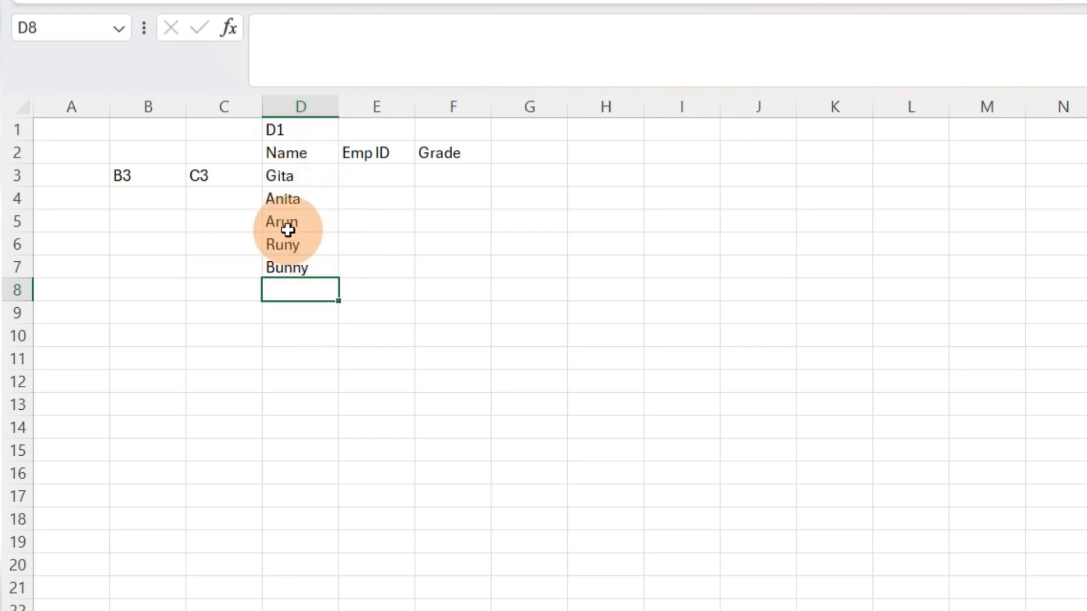
Enter an employee ID for each of the five employees in cells E3 to E7
{"action": "left_click", "coordinate": [373, 175]}
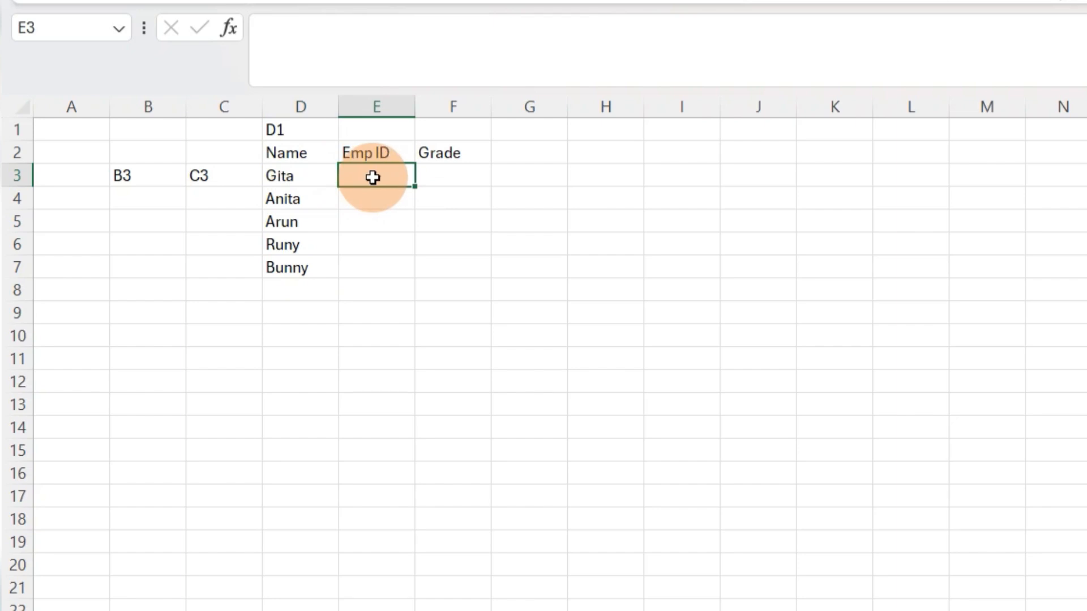
{"action": "type", "text": "A2"}
{"action": "key", "text": "Return"}
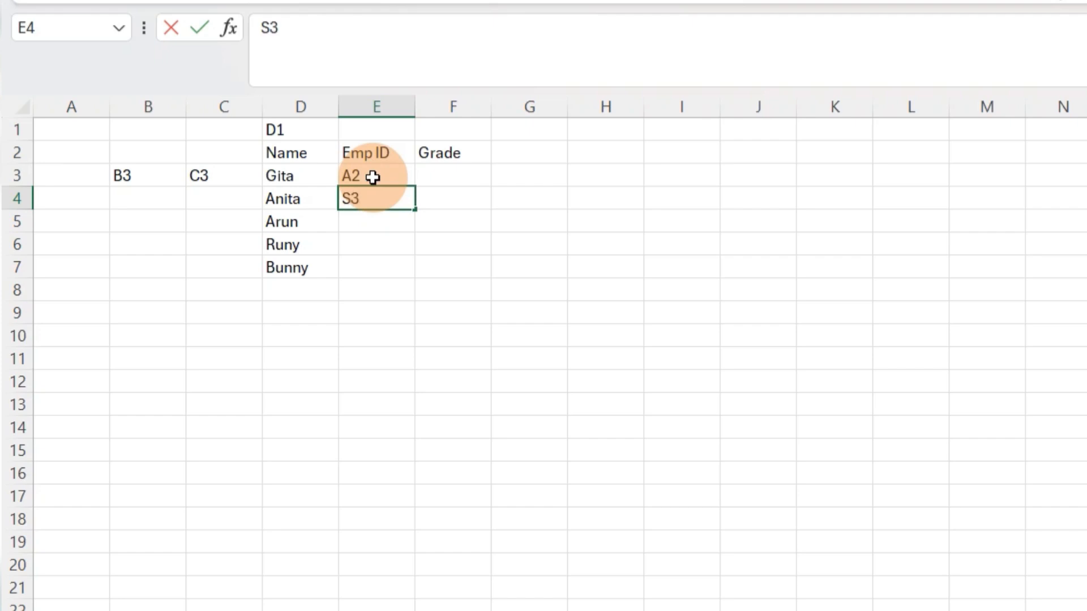
{"action": "key", "text": "Return"}
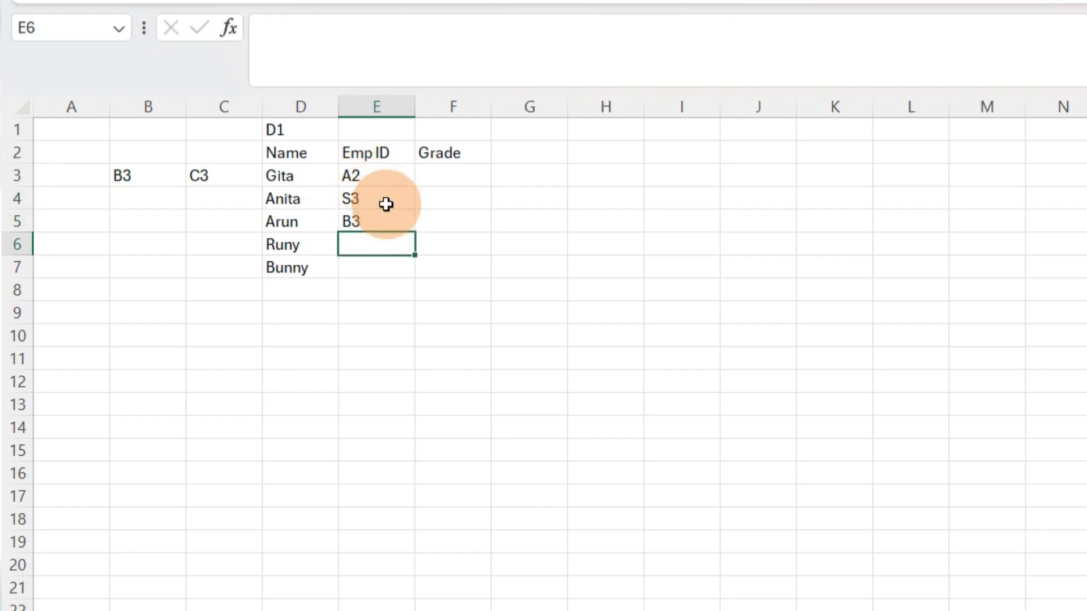
{"action": "key", "text": "Return"}
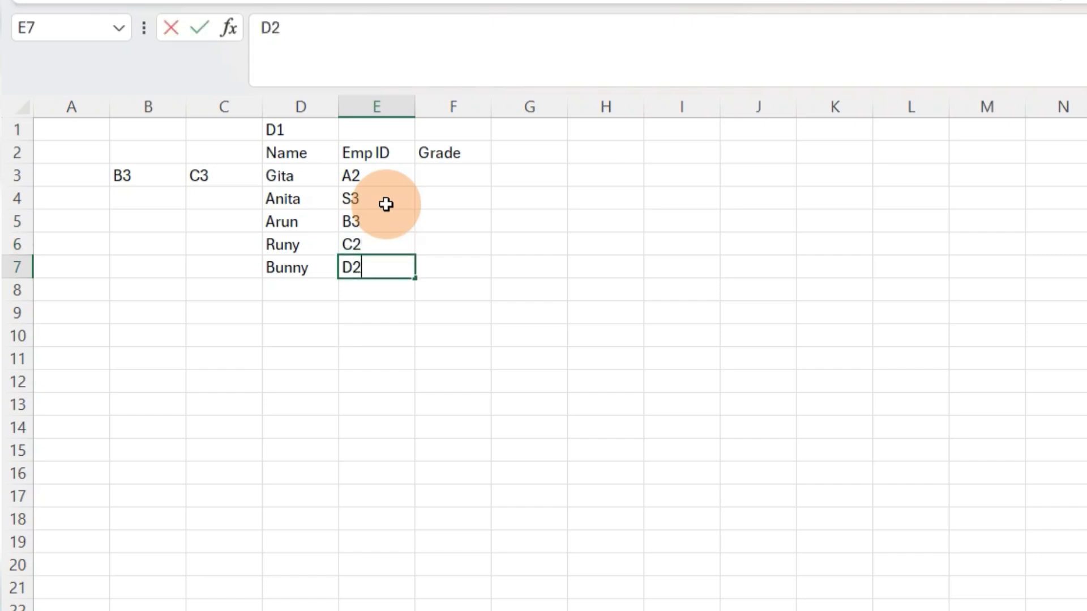
{"action": "key", "text": "Return"}
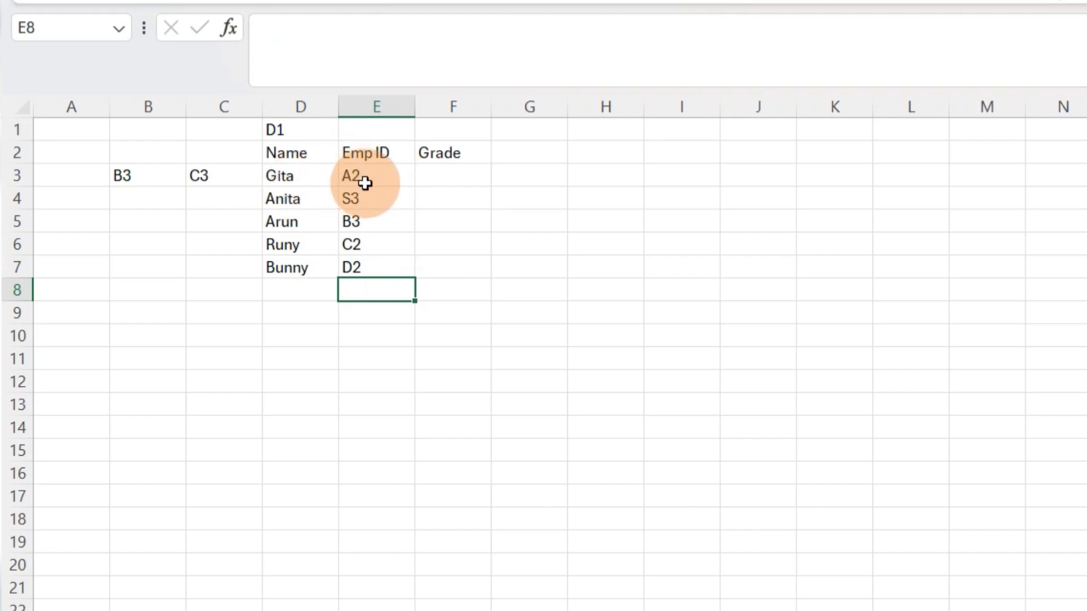
Enter the grades A, B, A, C and A in cells F3 to F7 under the Grade header
{"action": "left_click", "coordinate": [465, 173]}
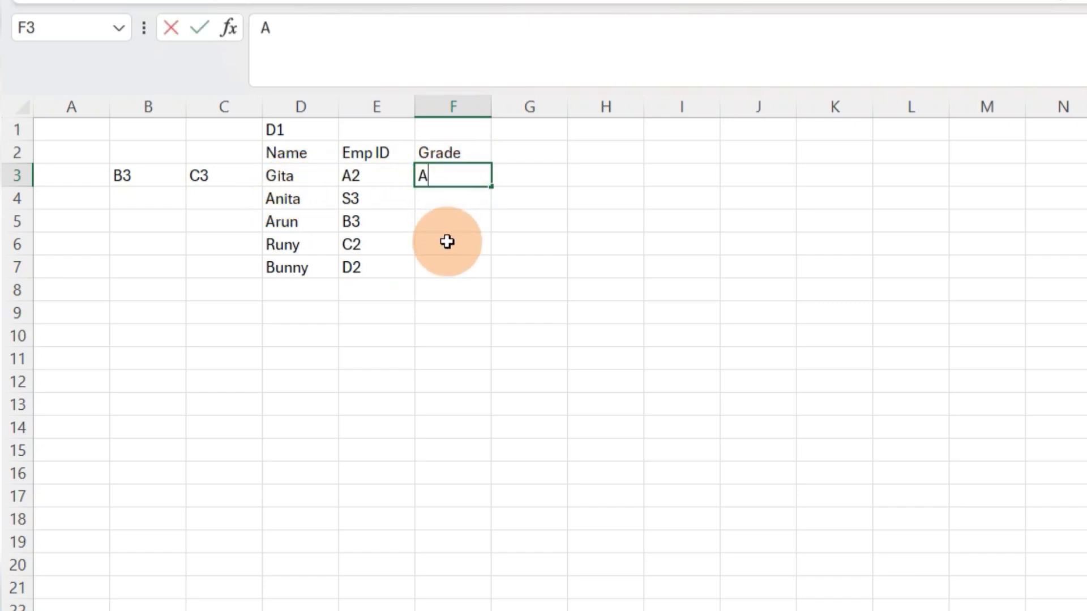
{"action": "key", "text": "Return"}
{"action": "type", "text": "B"}
{"action": "key", "text": "Return"}
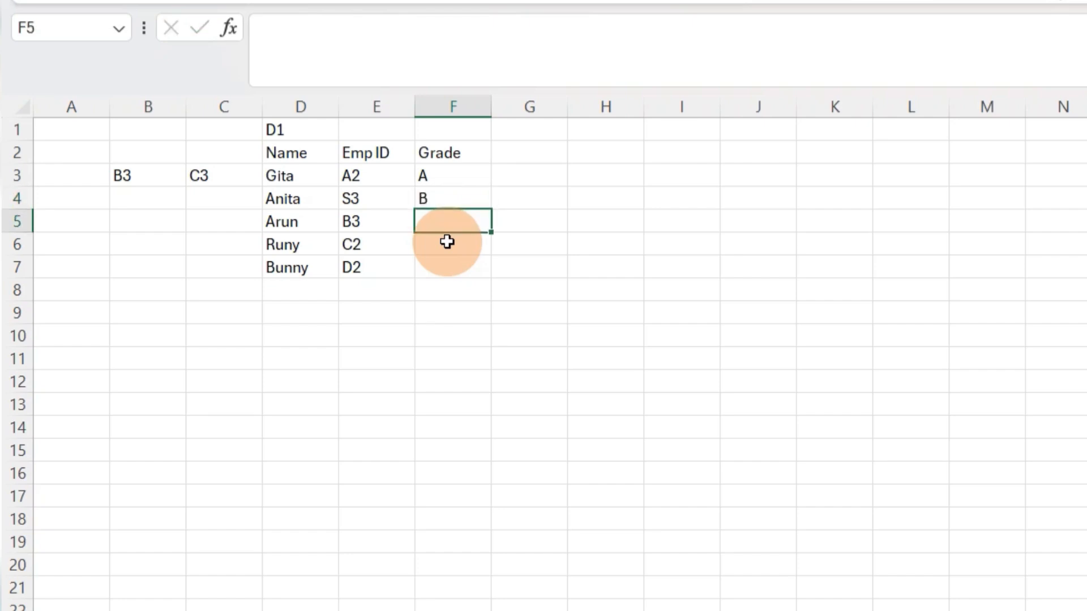
{"action": "type", "text": "A"}
{"action": "key", "text": "Return"}
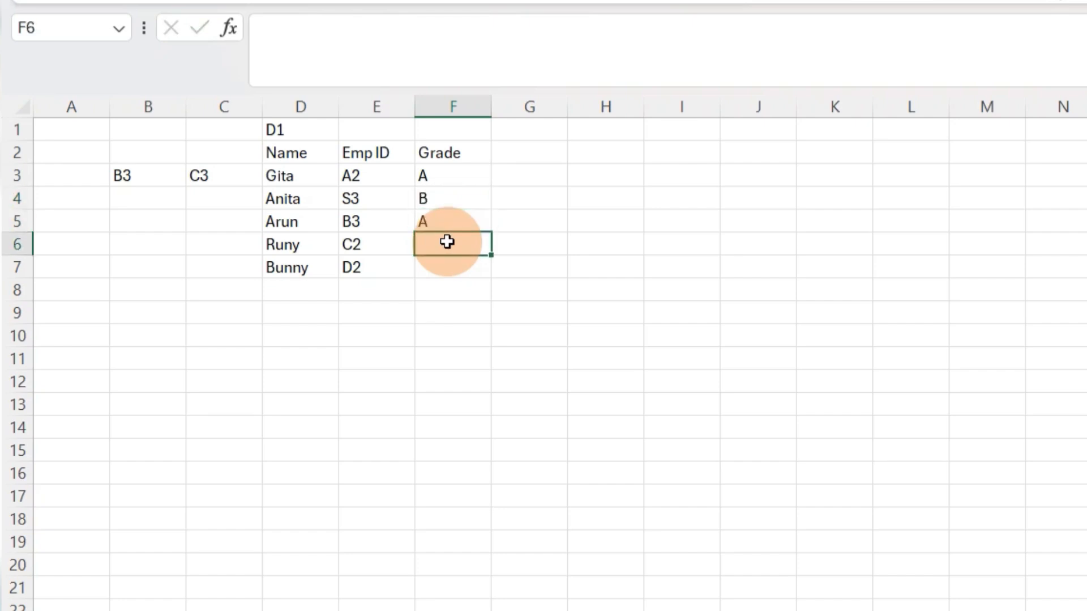
{"action": "type", "text": "C"}
{"action": "key", "text": "Return"}
{"action": "type", "text": "A"}
{"action": "key", "text": "Return"}
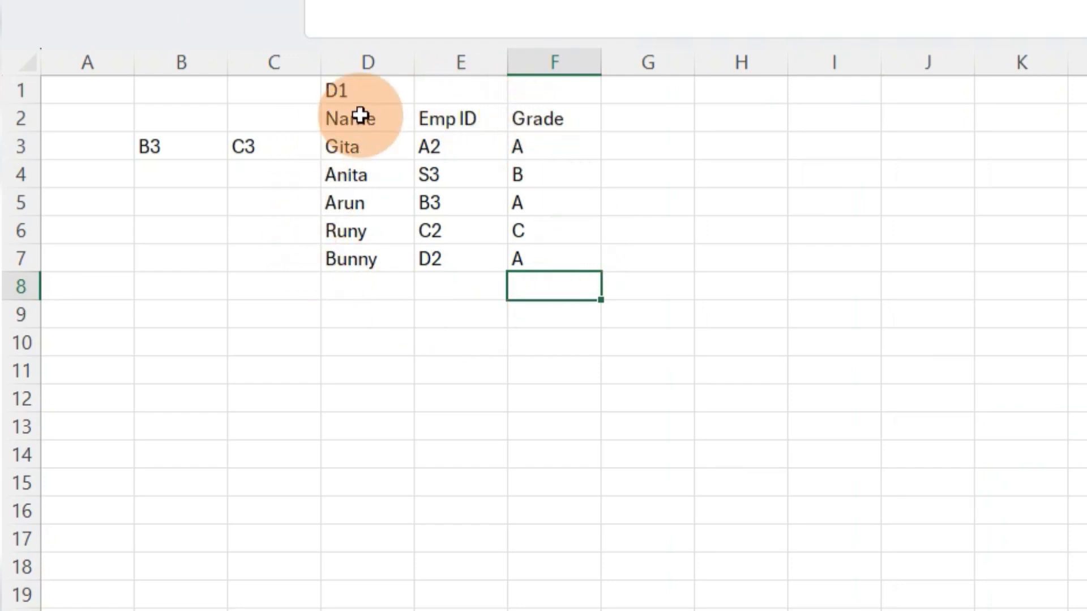
Select the header range D2:F2 and the Name, Emp ID and Grade data ranges in turn to review the table
{"action": "left_click_drag", "start_coordinate": [363, 119], "coordinate": [568, 124]}
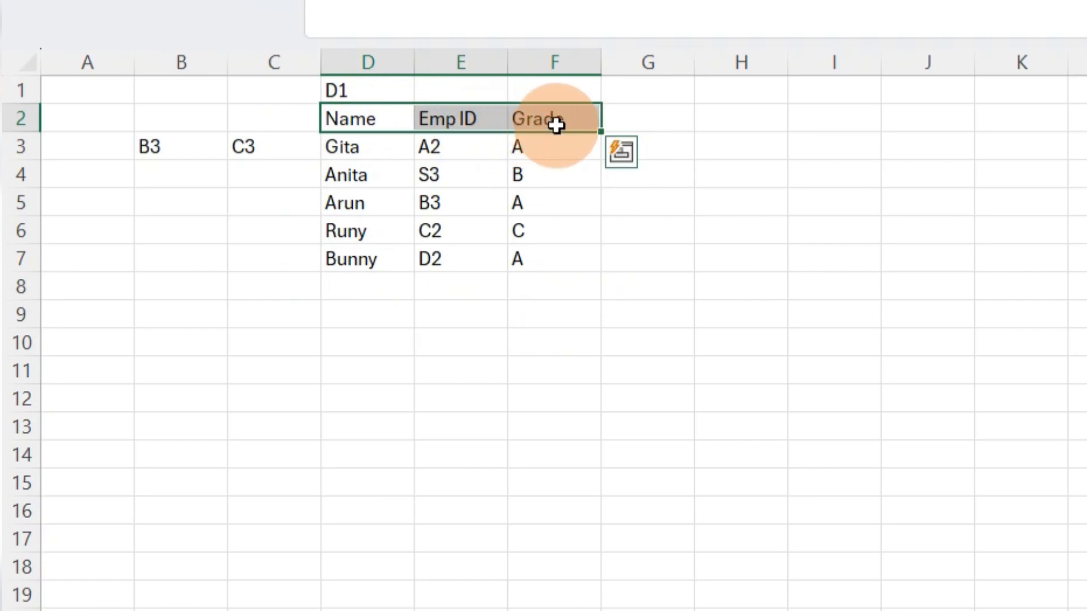
{"action": "left_click_drag", "start_coordinate": [364, 151], "coordinate": [379, 263]}
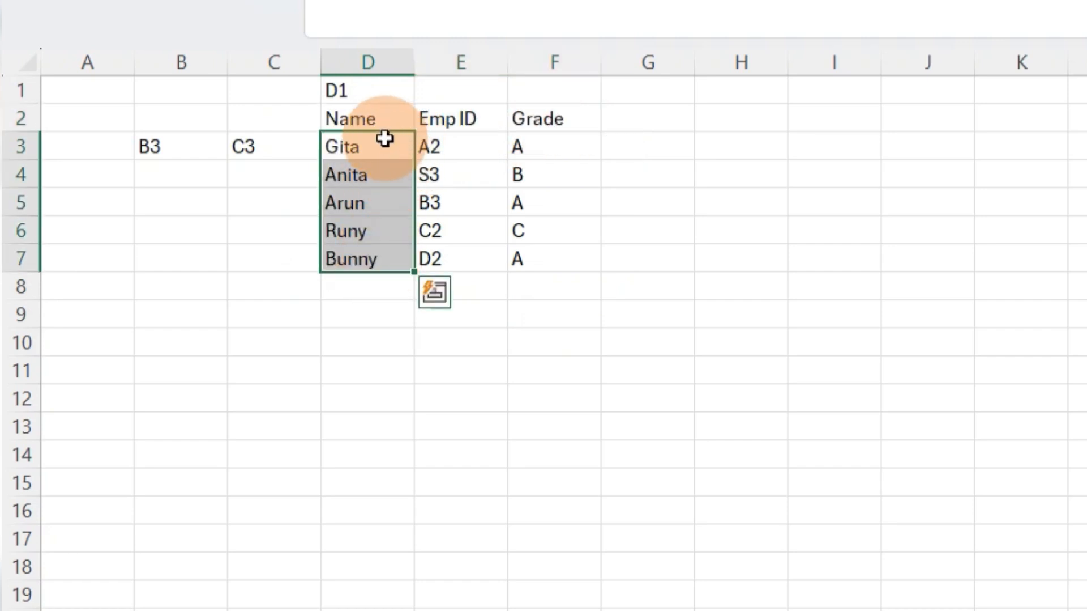
{"action": "left_click_drag", "start_coordinate": [454, 146], "coordinate": [461, 255]}
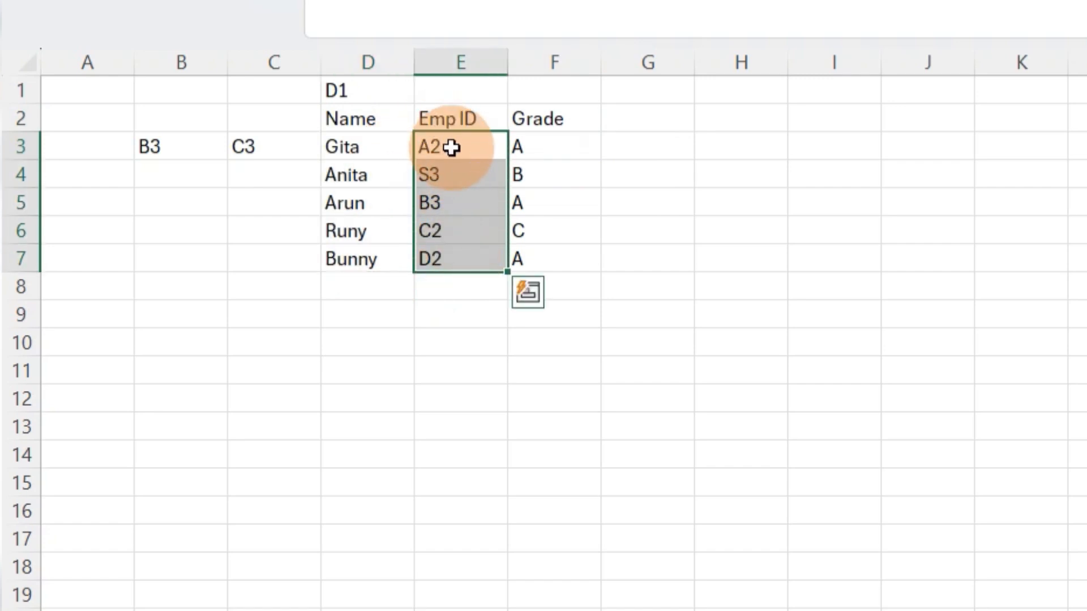
{"action": "left_click_drag", "start_coordinate": [540, 147], "coordinate": [561, 249]}
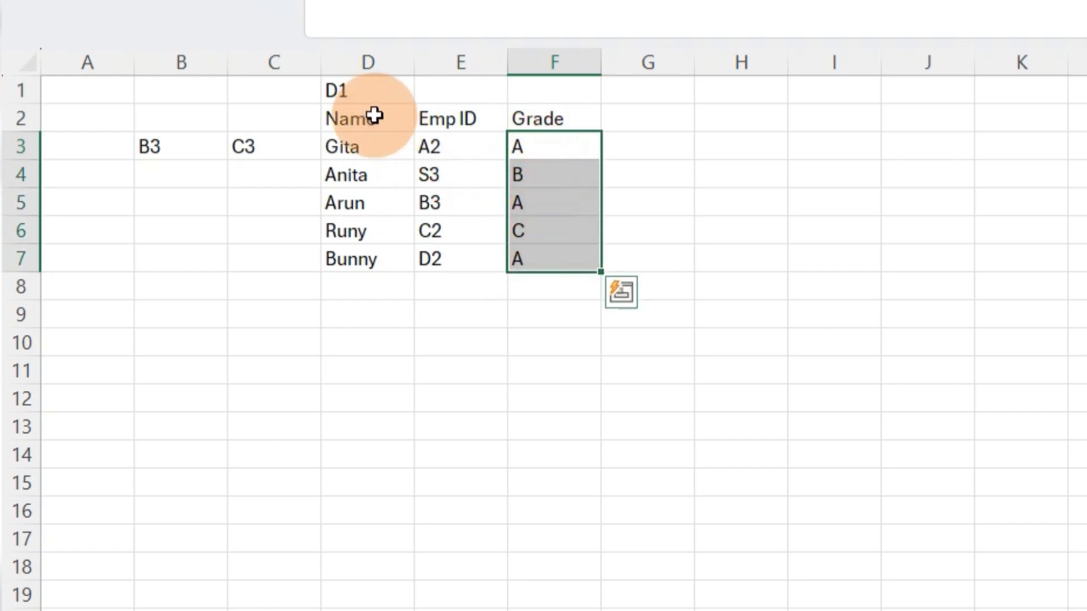
Apply All Borders to the employee table in D2:F7 and deselect the range to check it
{"action": "left_click_drag", "start_coordinate": [376, 114], "coordinate": [540, 254]}
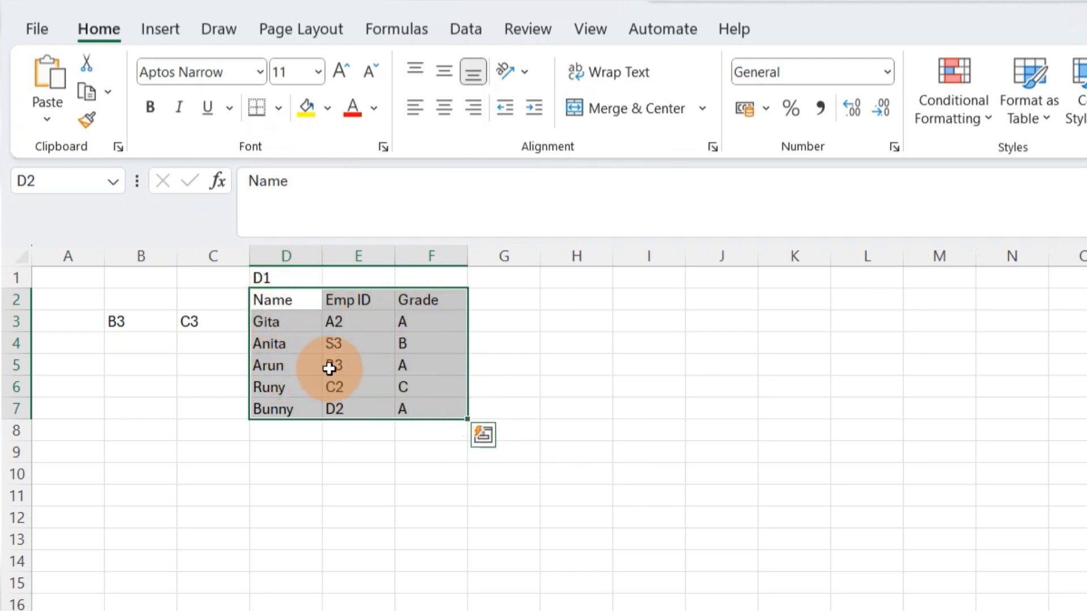
{"action": "left_click", "coordinate": [278, 109]}
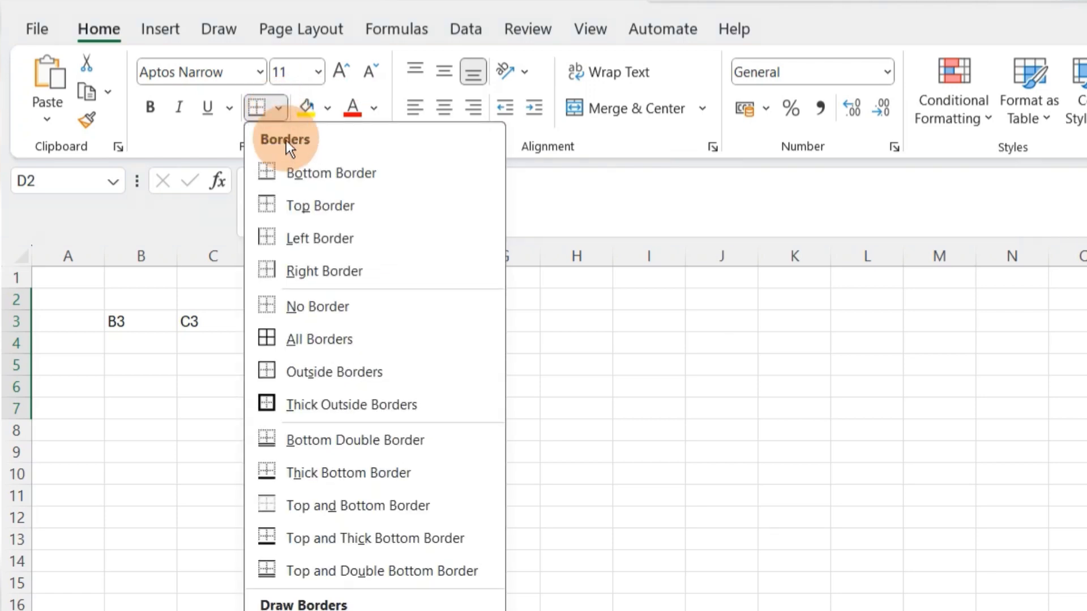
{"action": "left_click", "coordinate": [330, 338]}
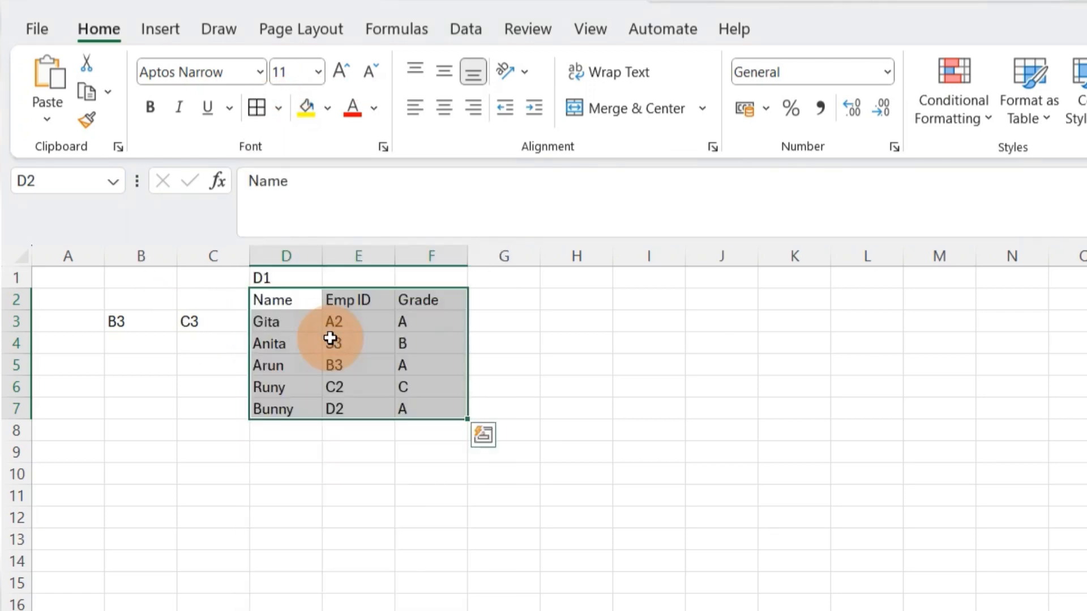
{"action": "left_click", "coordinate": [298, 344]}
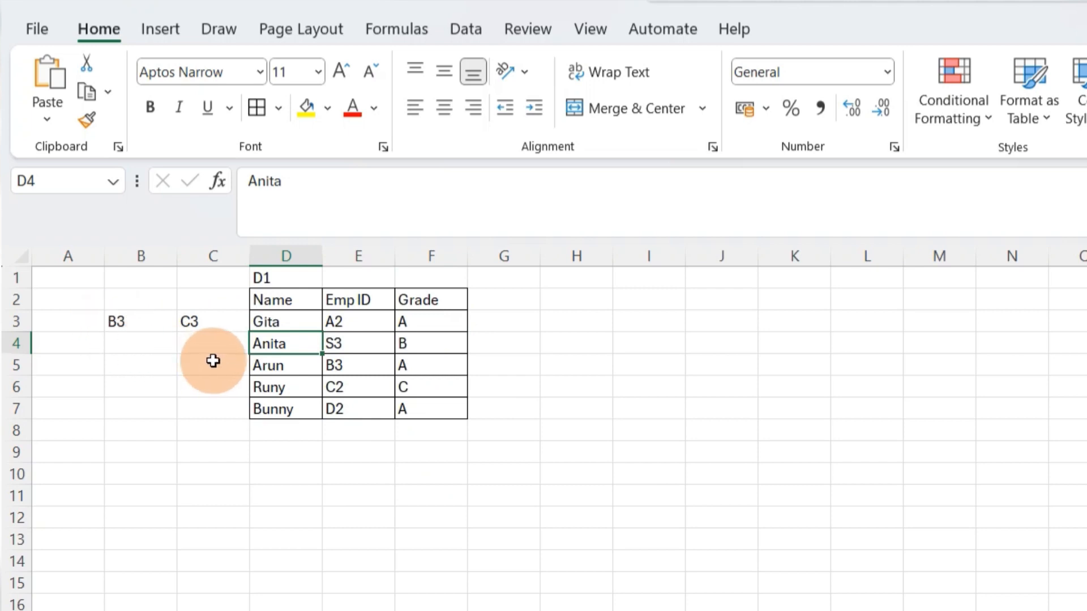
Delete the whole of row 1 above the employee table
{"action": "left_click", "coordinate": [8, 273]}
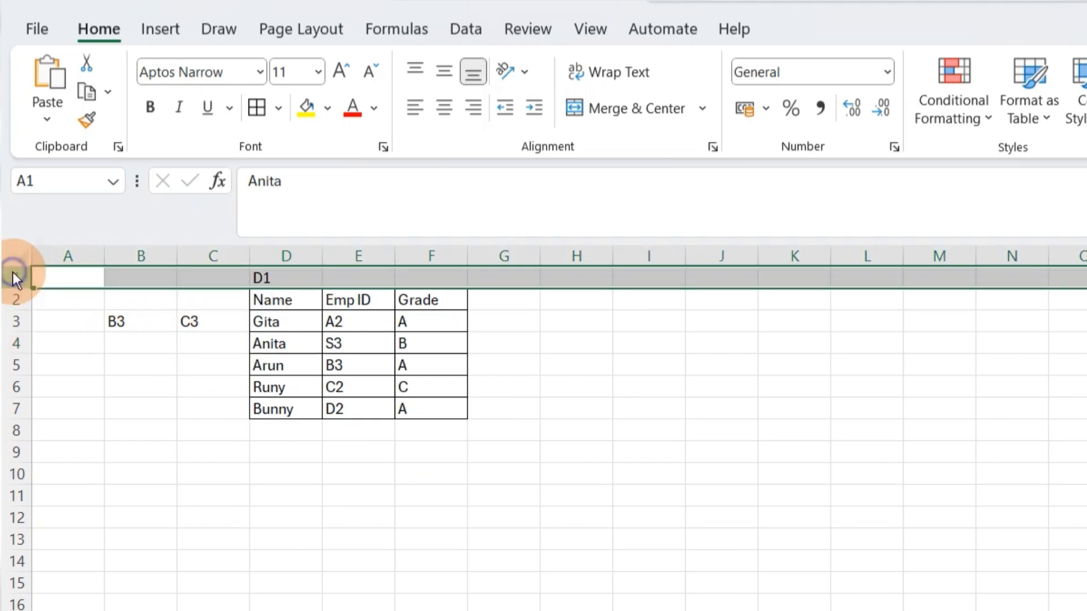
{"action": "right_click", "coordinate": [9, 274]}
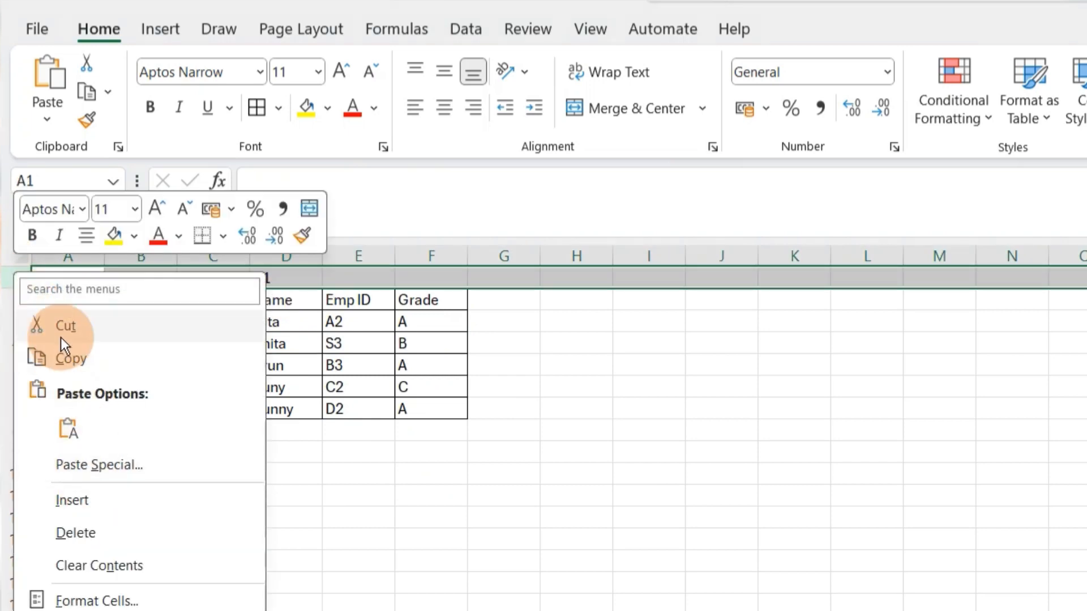
{"action": "left_click", "coordinate": [15, 275]}
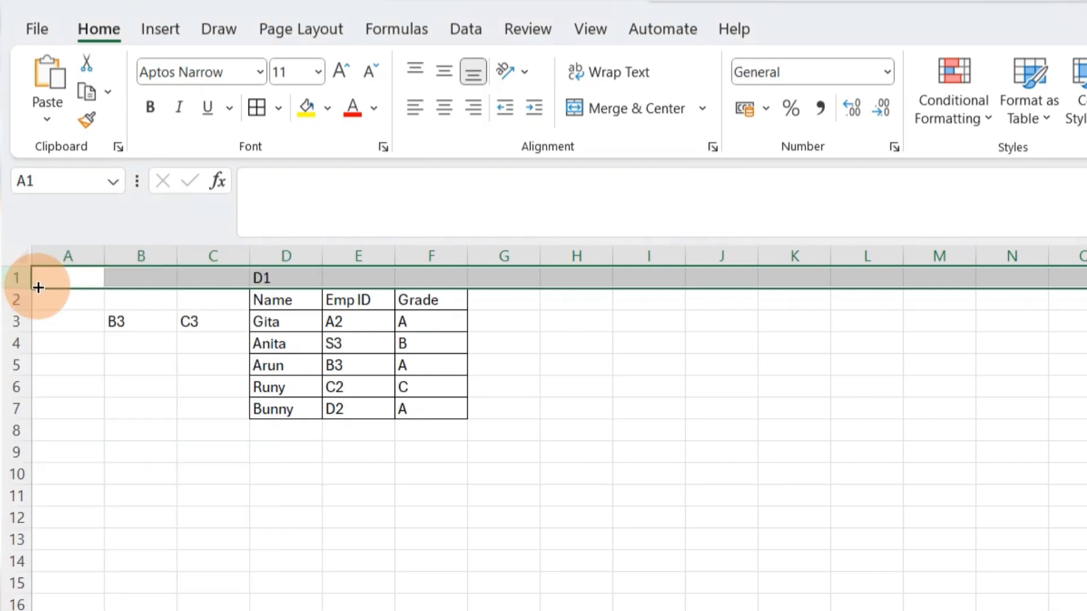
{"action": "right_click", "coordinate": [4, 277]}
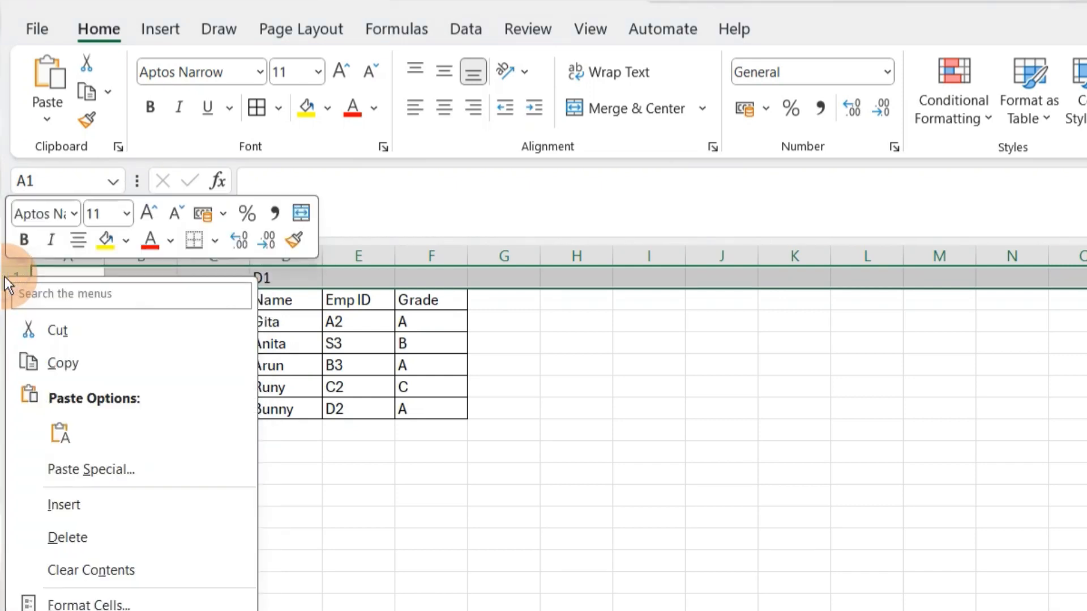
{"action": "left_click", "coordinate": [101, 529]}
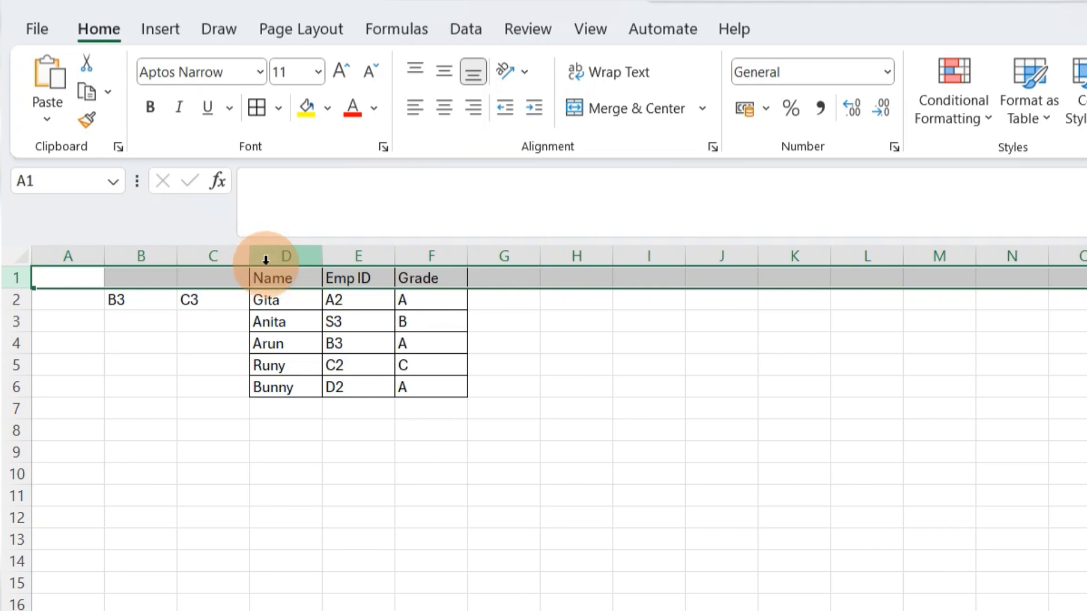
Delete the whole of column B, which holds the leftover B3 label
{"action": "left_click", "coordinate": [125, 295]}
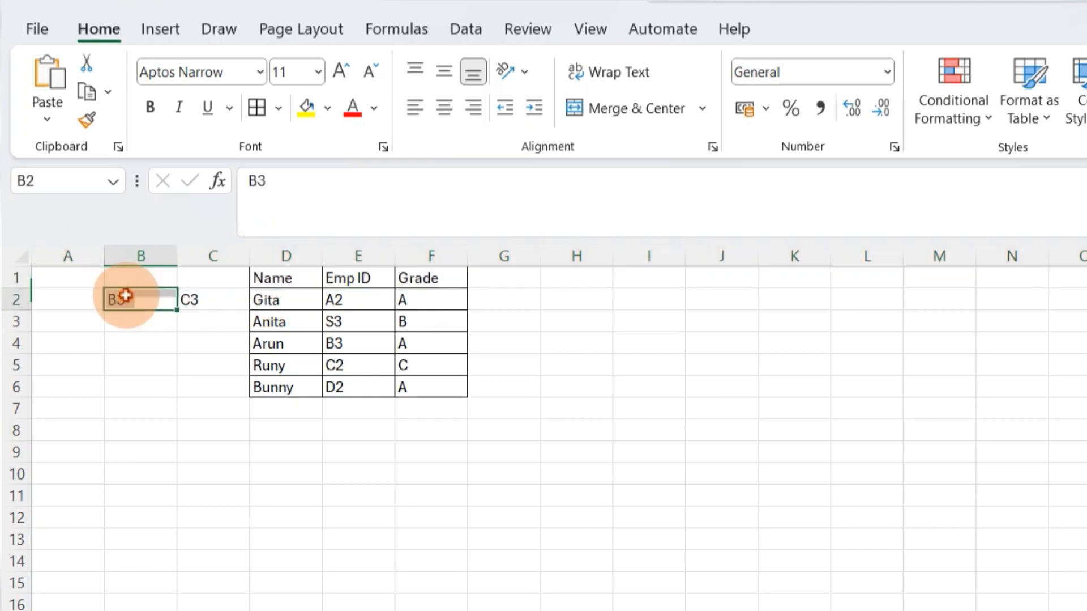
{"action": "left_click", "coordinate": [214, 298]}
{"action": "left_click", "coordinate": [152, 254]}
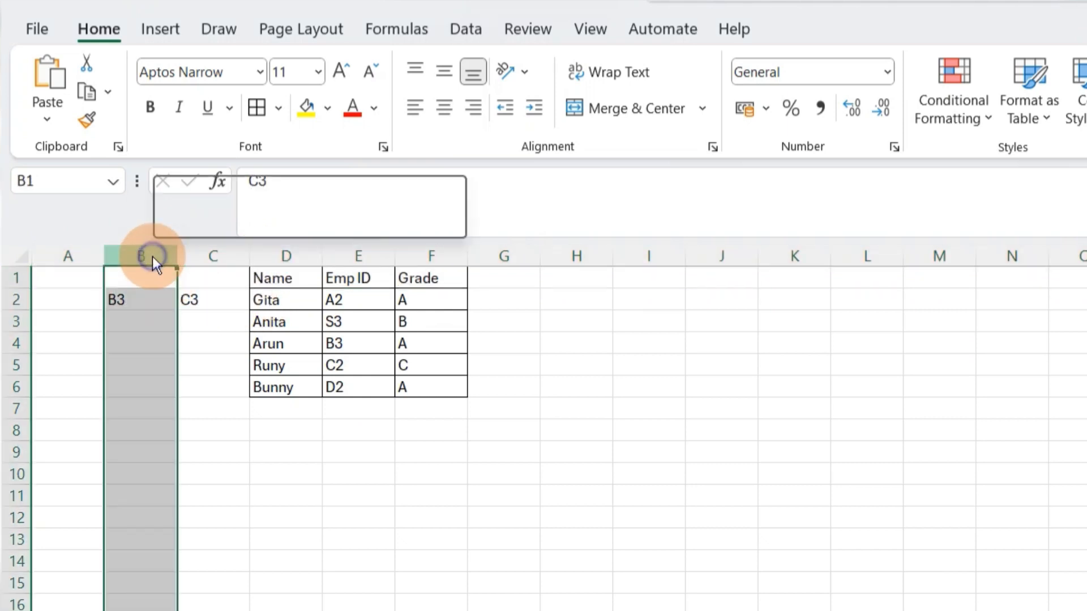
{"action": "right_click", "coordinate": [152, 256]}
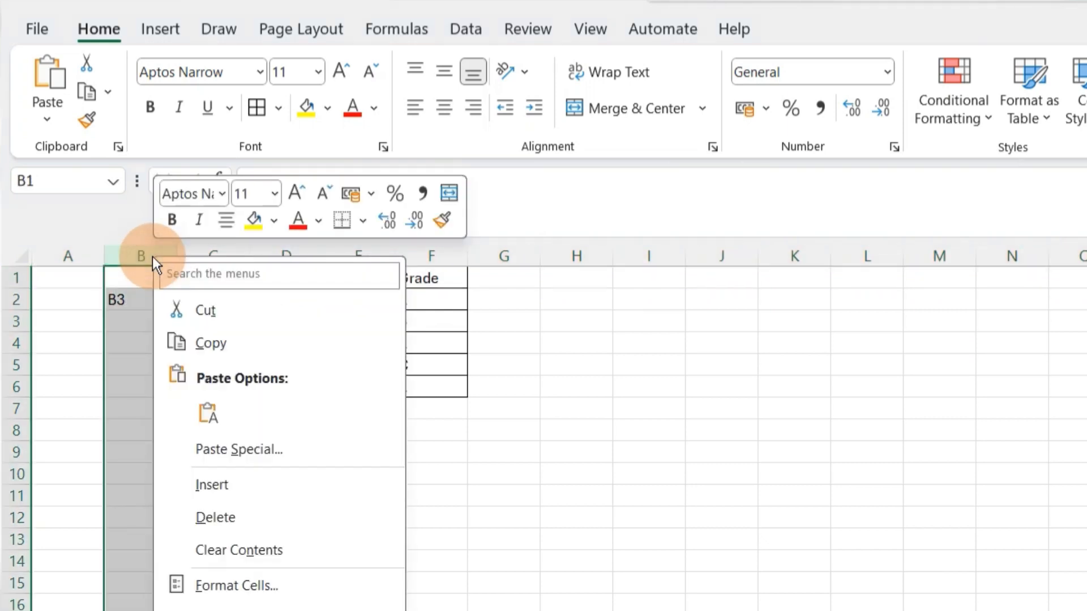
{"action": "left_click", "coordinate": [223, 514]}
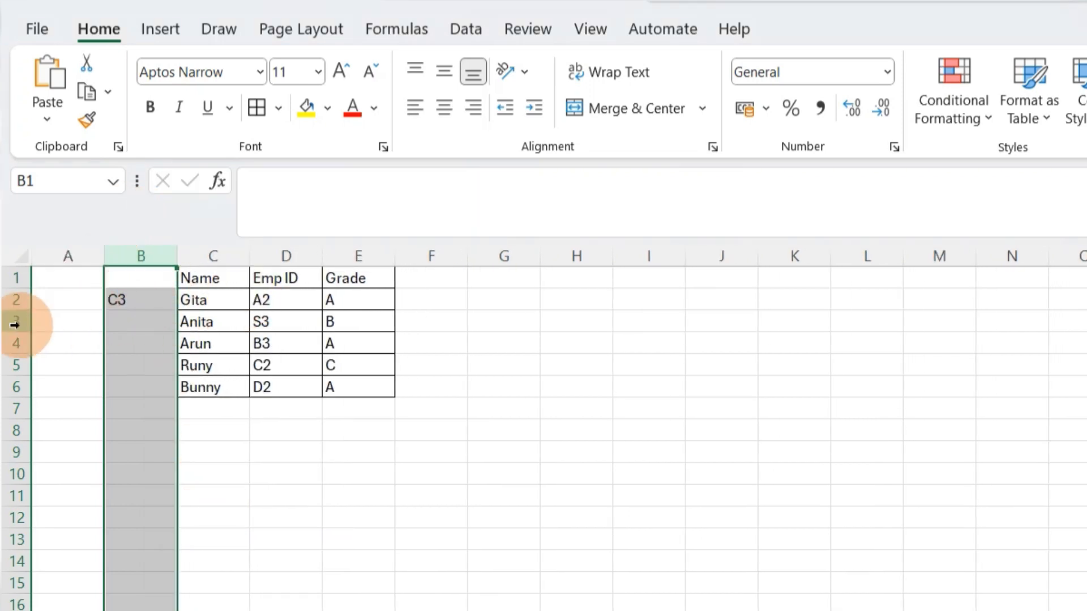
Clear the leftover C3 label from cell B2 and move the selection to an empty cell away from the table
{"action": "left_click", "coordinate": [132, 295]}
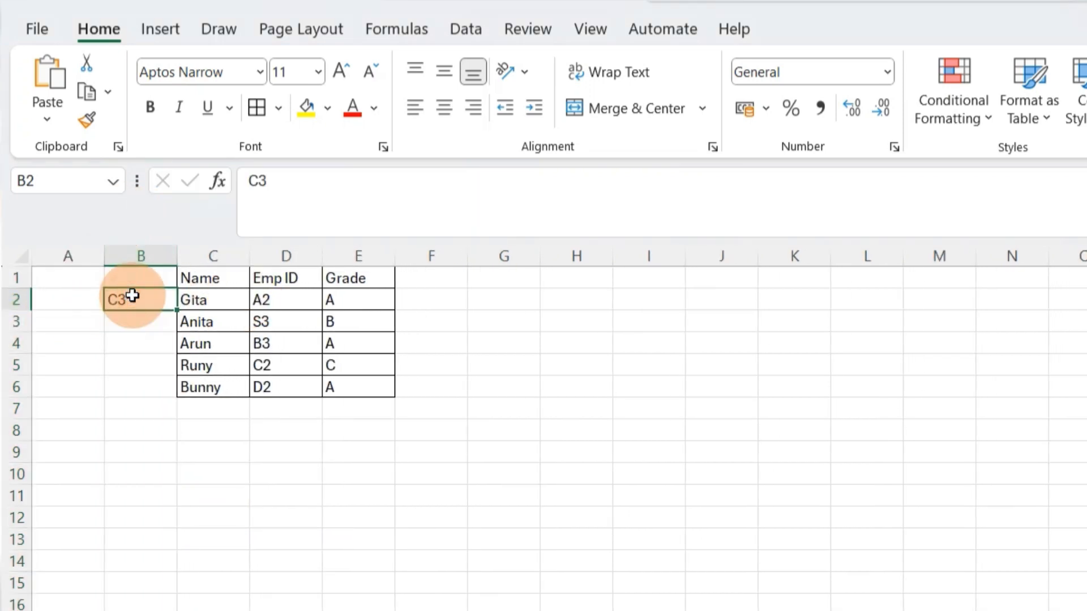
{"action": "key", "text": "BackSpace"}
{"action": "key", "text": "BackSpace"}
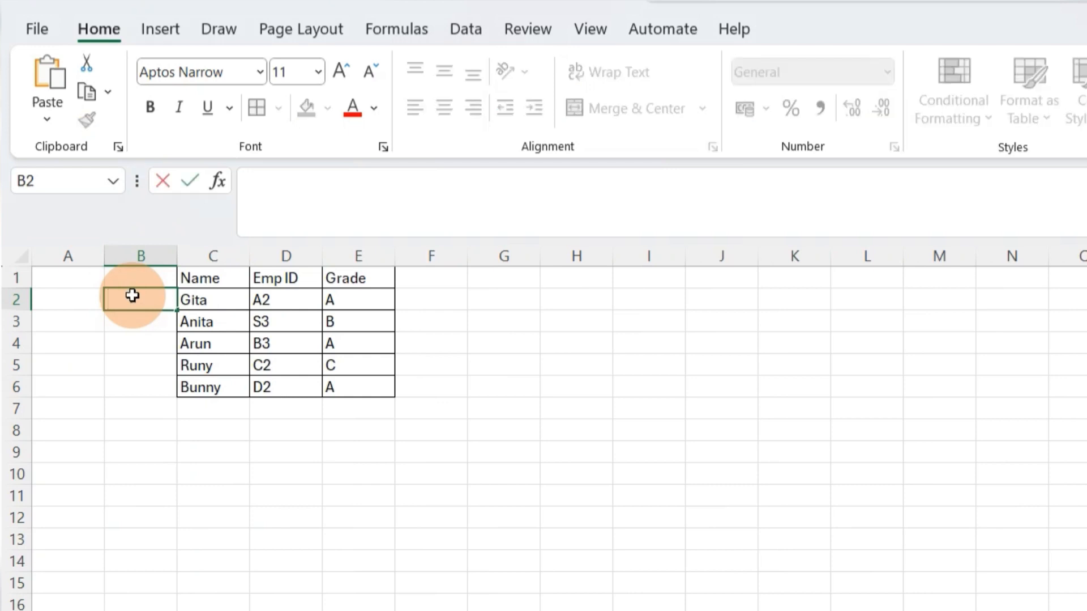
{"action": "key", "text": "Return"}
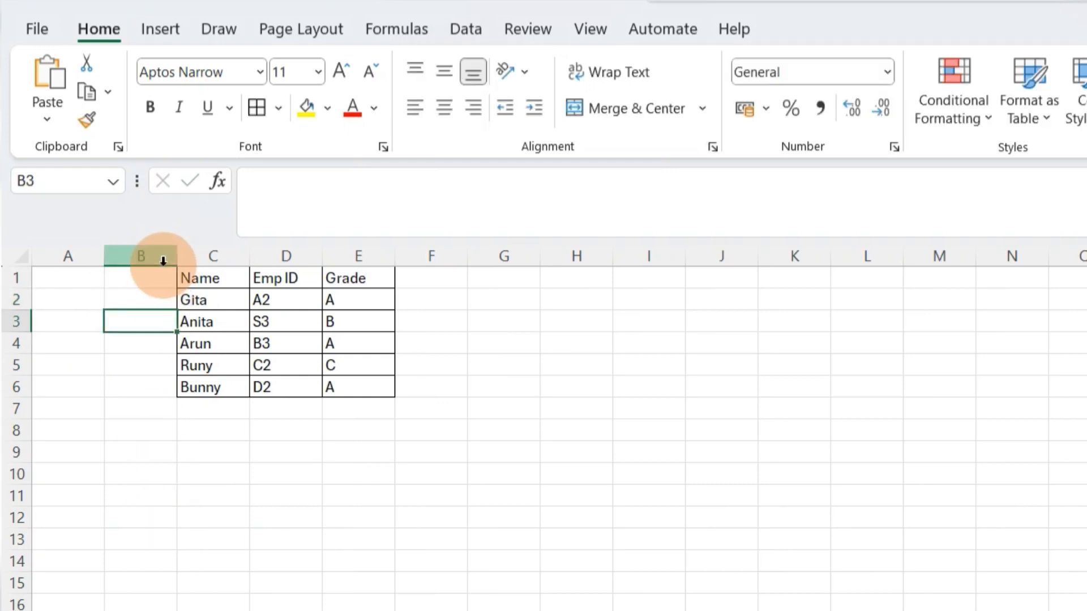
{"action": "left_click", "coordinate": [504, 609]}
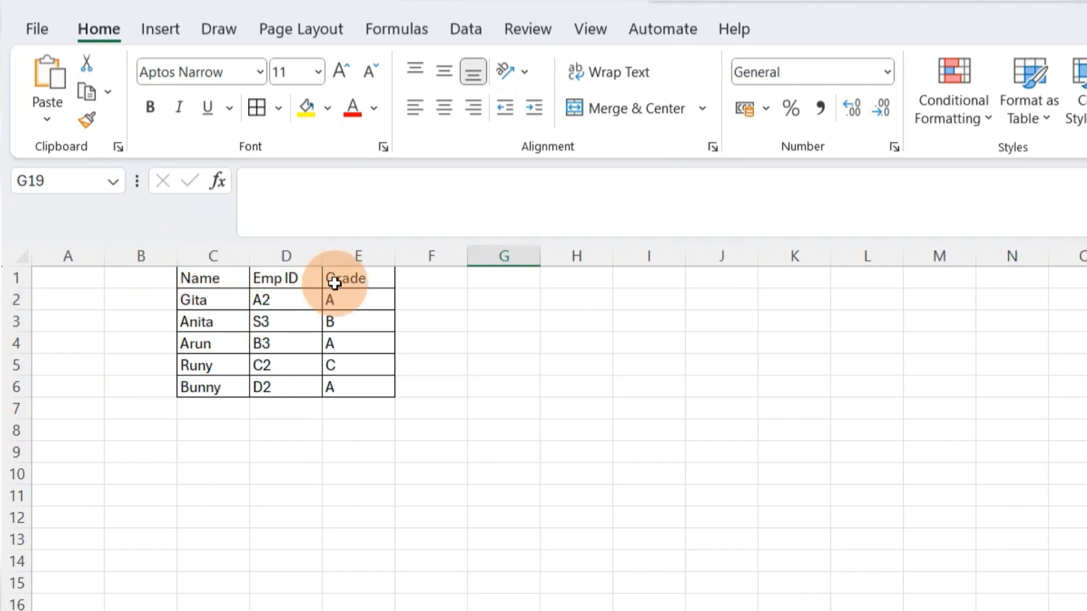
Delete the empty columns in front of the employee table so it starts in cell A1
{"action": "left_click", "coordinate": [141, 255]}
{"action": "right_click", "coordinate": [144, 262]}
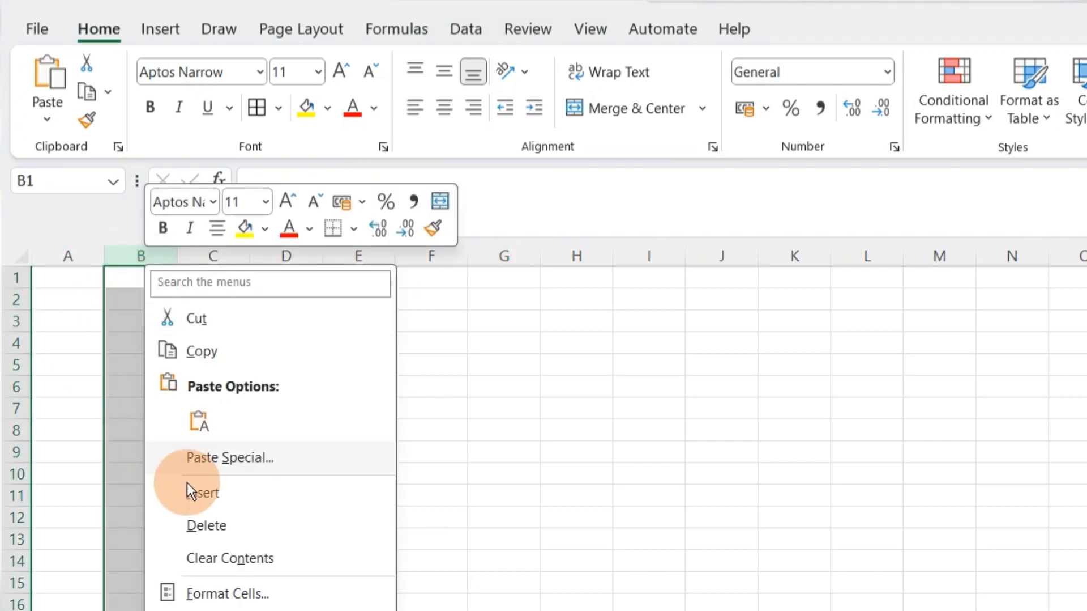
{"action": "left_click", "coordinate": [191, 527]}
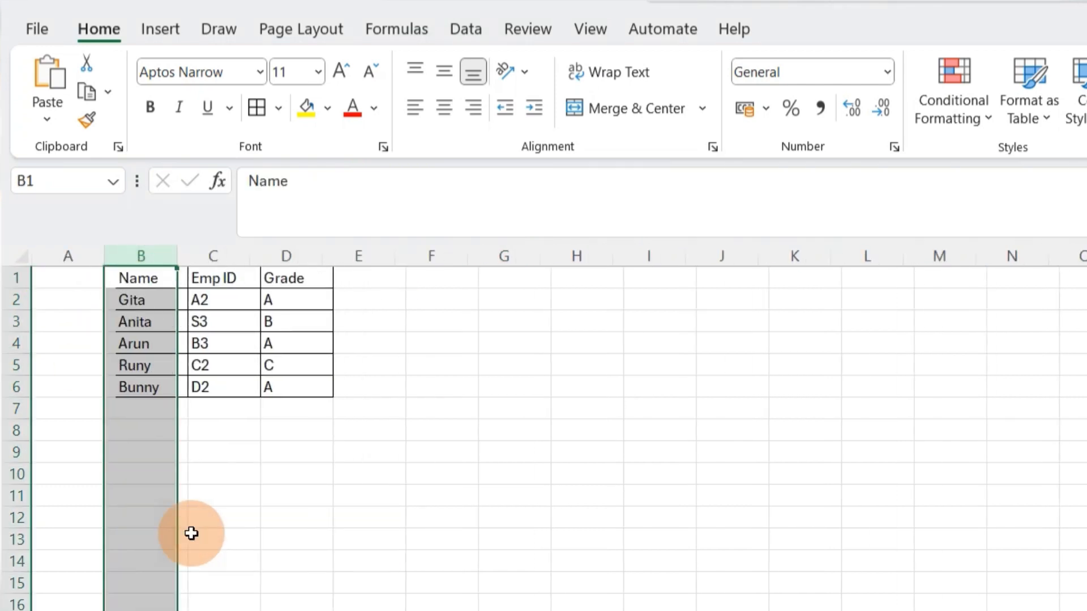
{"action": "right_click", "coordinate": [52, 248]}
{"action": "left_click", "coordinate": [119, 502]}
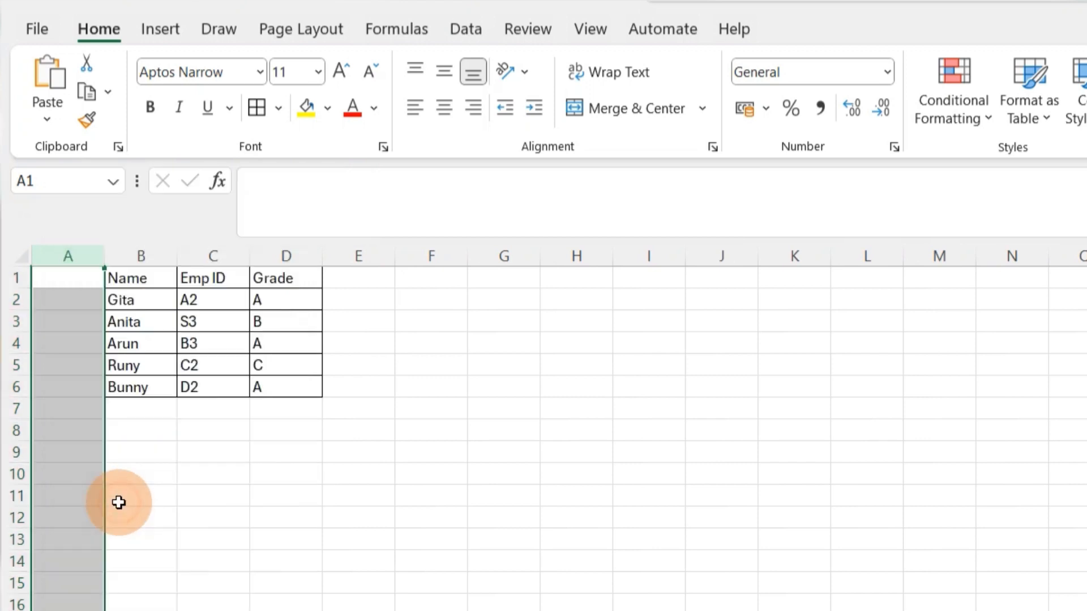
{"action": "left_click", "coordinate": [62, 276]}
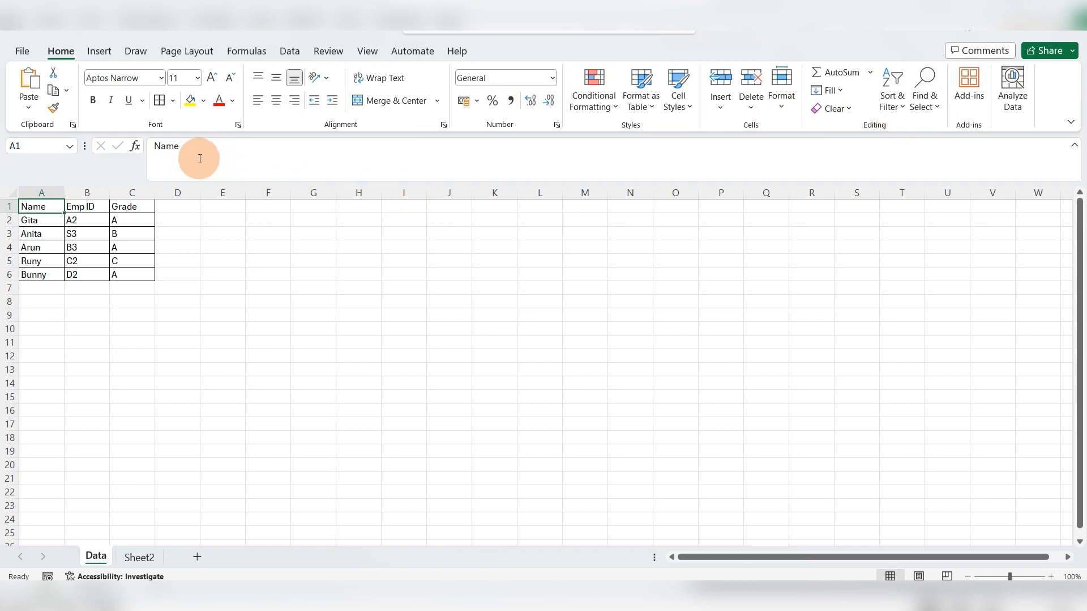
{"action": "left_click", "coordinate": [99, 53]}
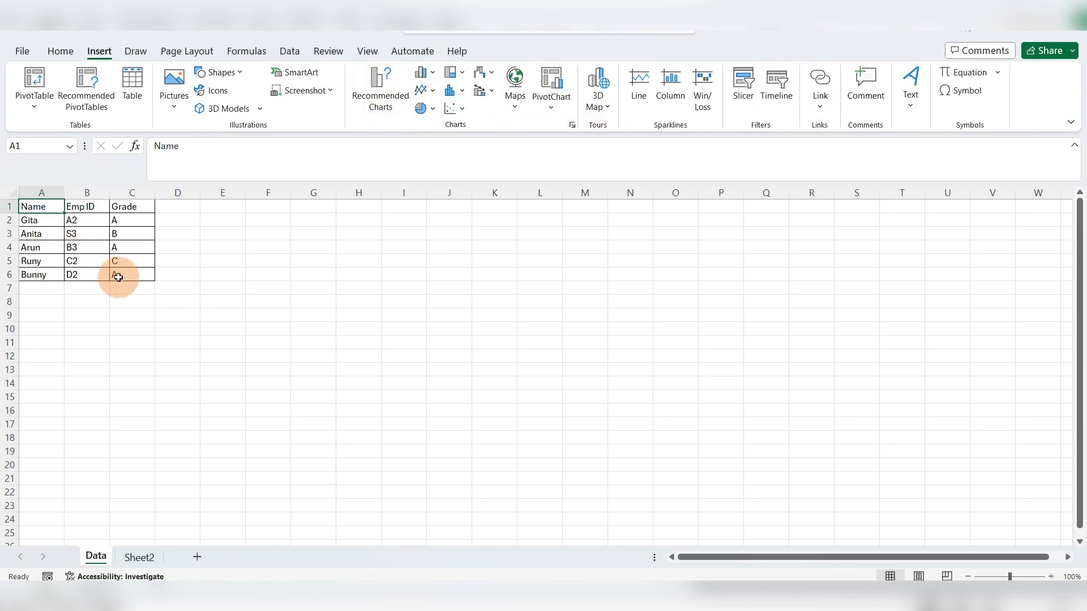
{"action": "left_click", "coordinate": [135, 51]}
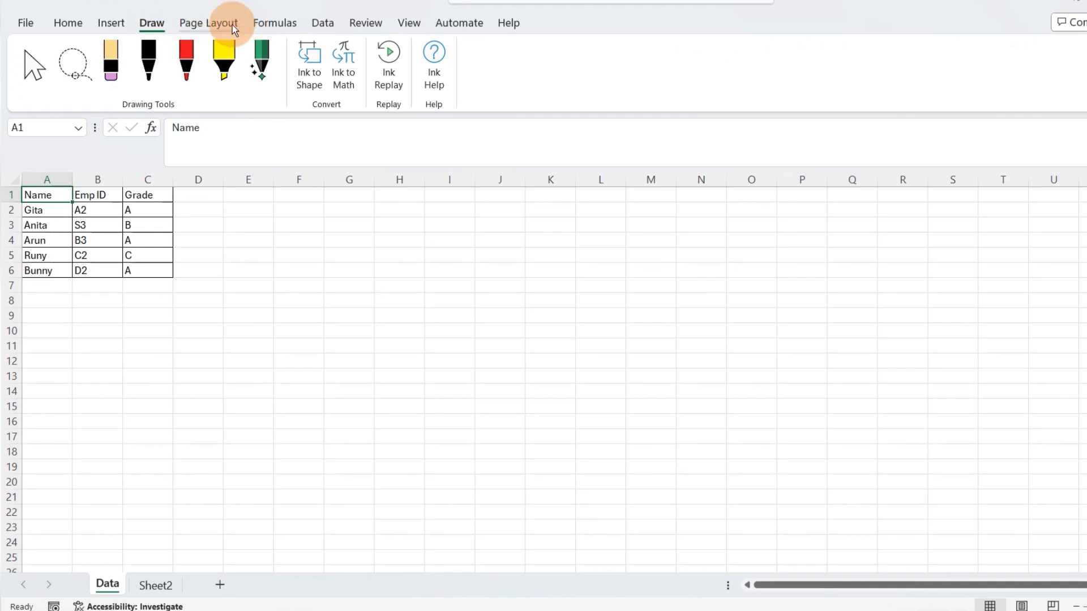
{"action": "left_click", "coordinate": [234, 28]}
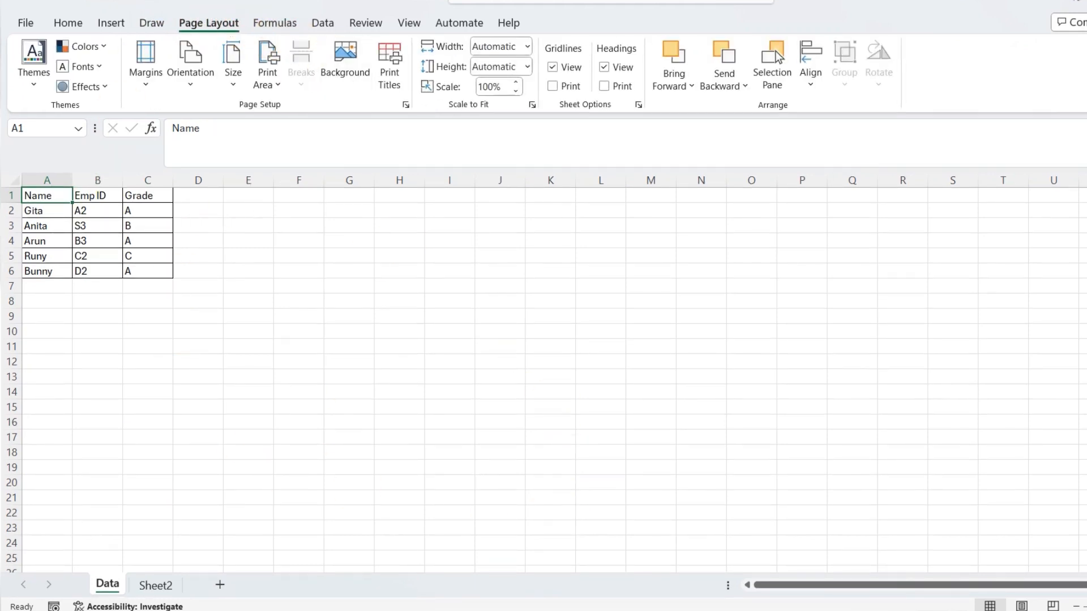
{"action": "left_click", "coordinate": [272, 24]}
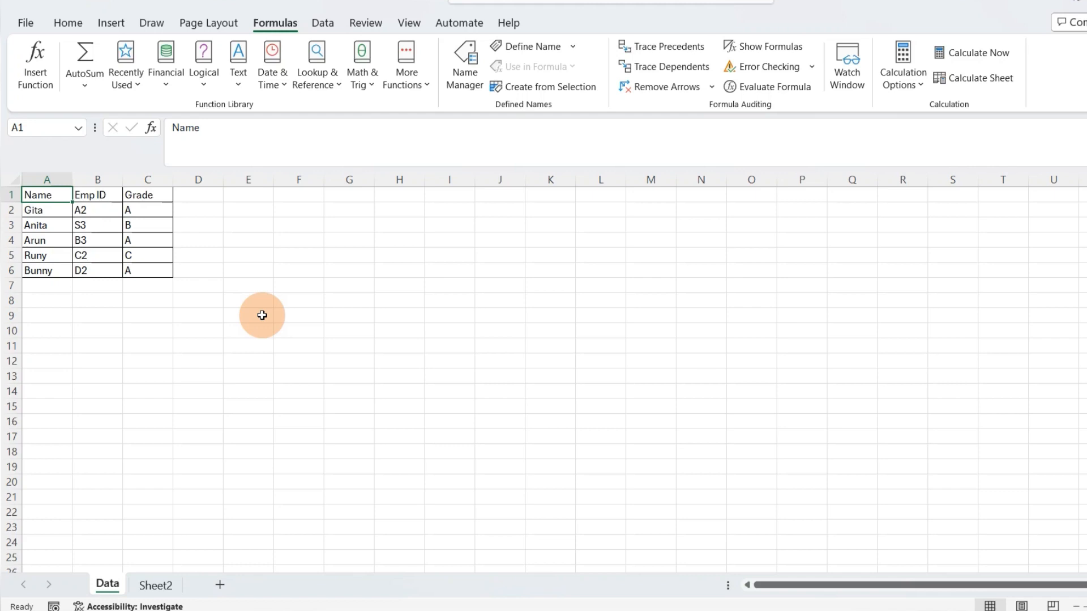
{"action": "left_click", "coordinate": [319, 21]}
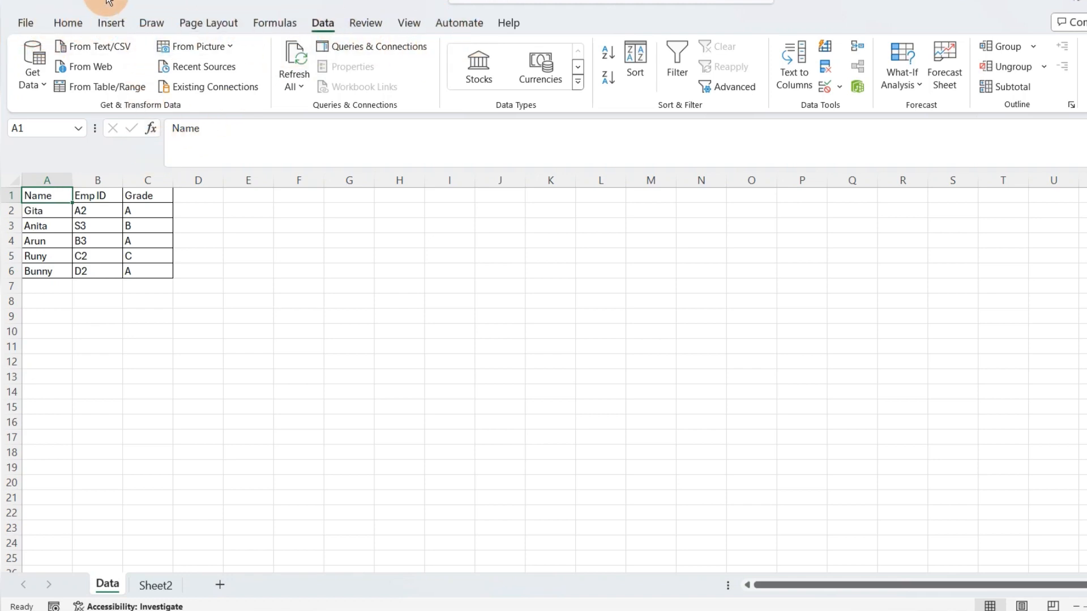
{"action": "left_click", "coordinate": [69, 25]}
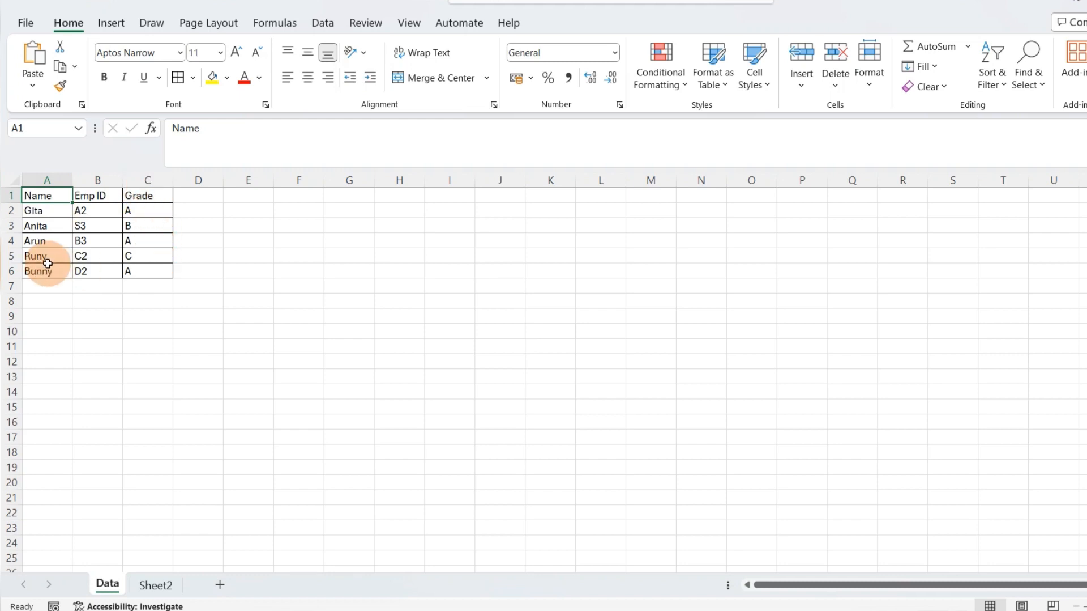
Convert the range A1:C6 into a table with headers and apply a Medium table style with a dark blue header and grey bands
{"action": "left_click_drag", "start_coordinate": [48, 197], "coordinate": [157, 267]}
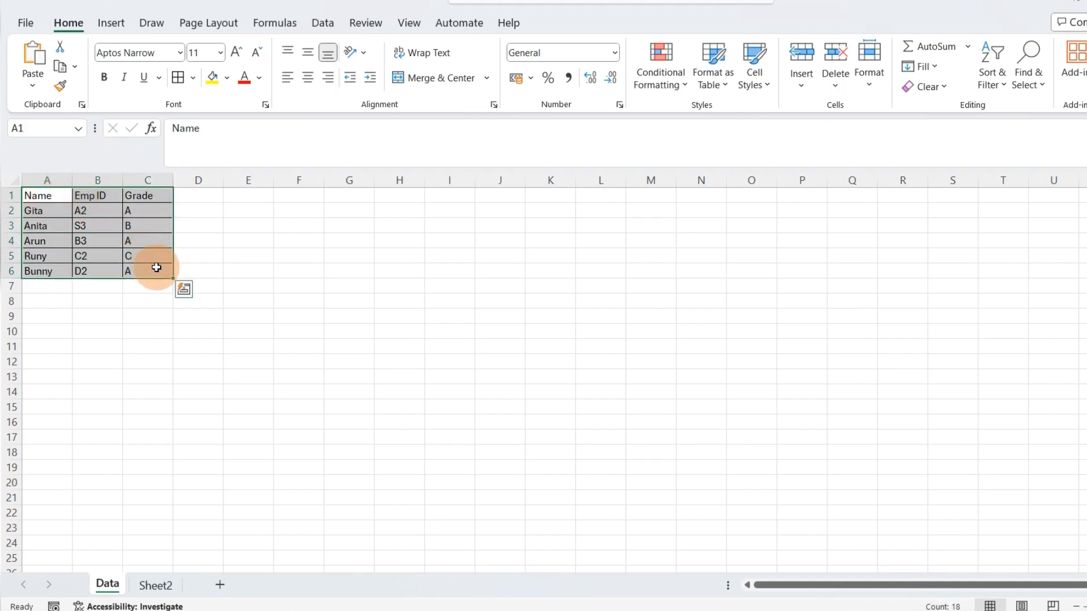
{"action": "key", "text": "ctrl+t"}
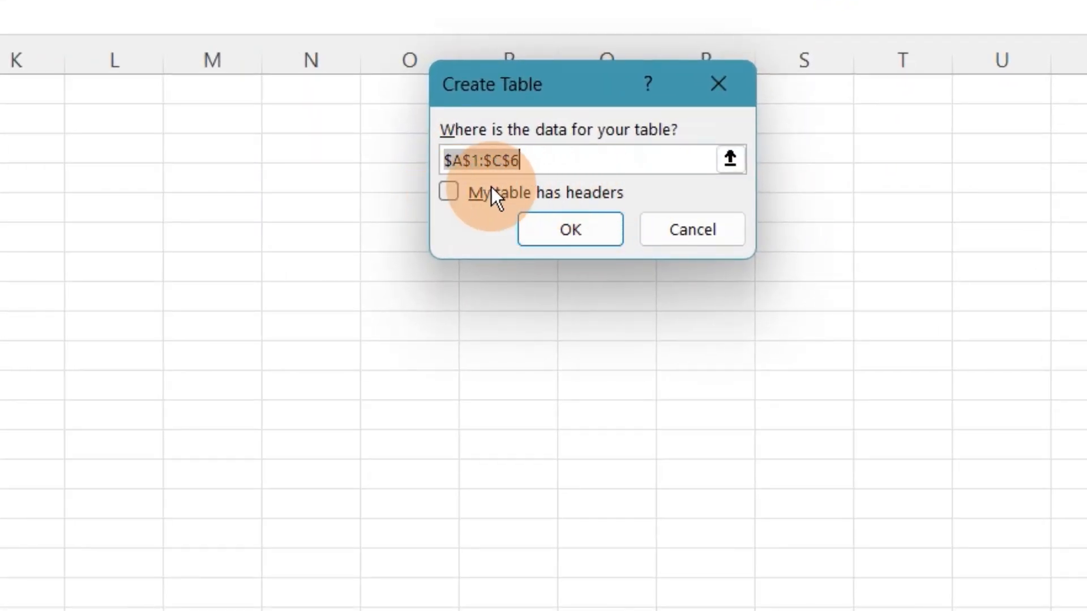
{"action": "left_click", "coordinate": [451, 196]}
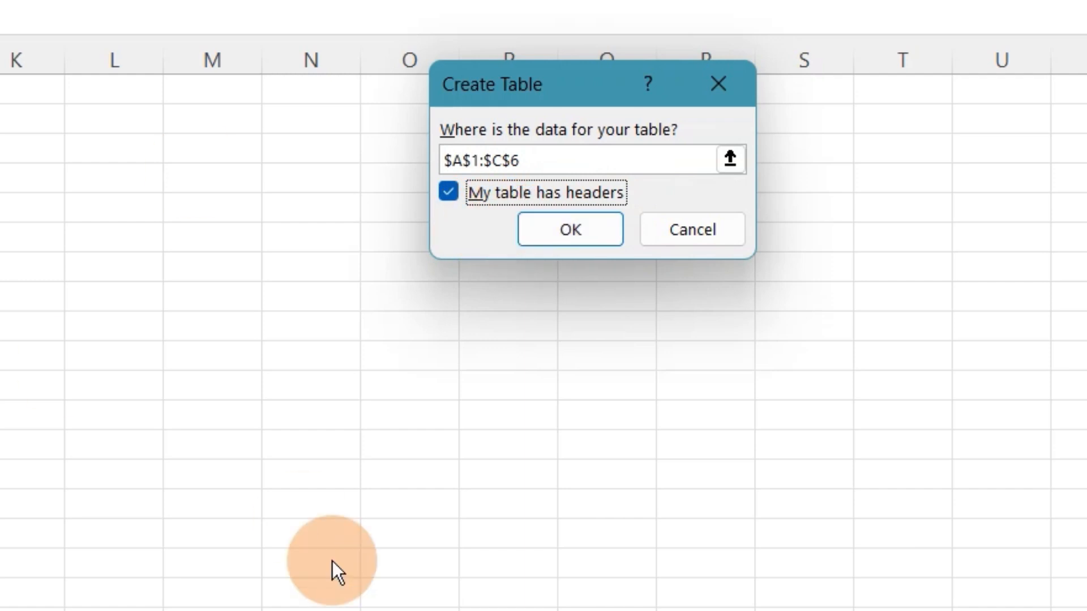
{"action": "left_click", "coordinate": [572, 232]}
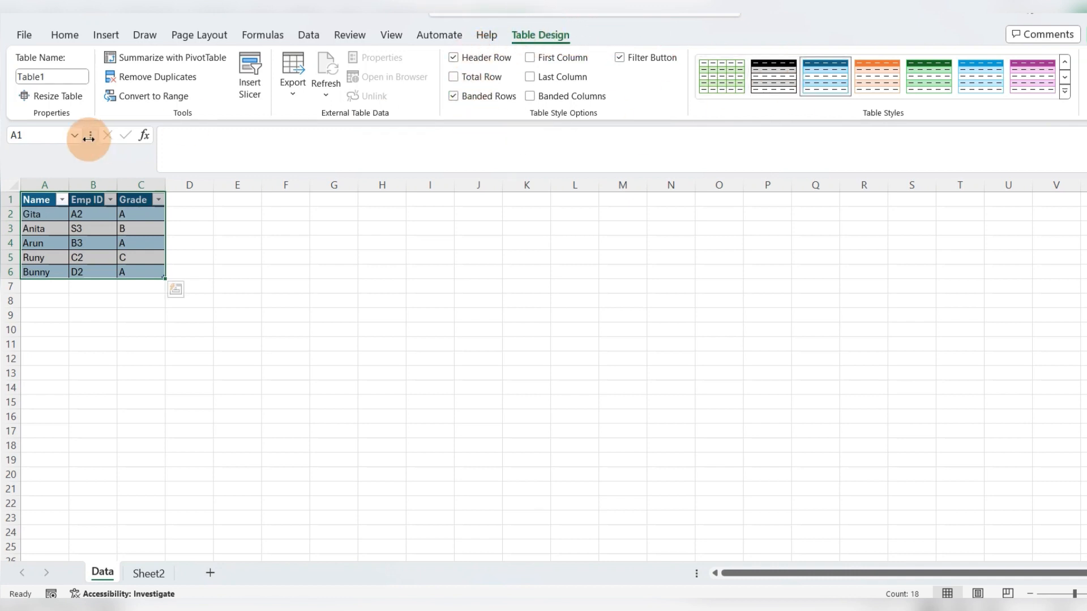
{"action": "left_click", "coordinate": [1066, 92]}
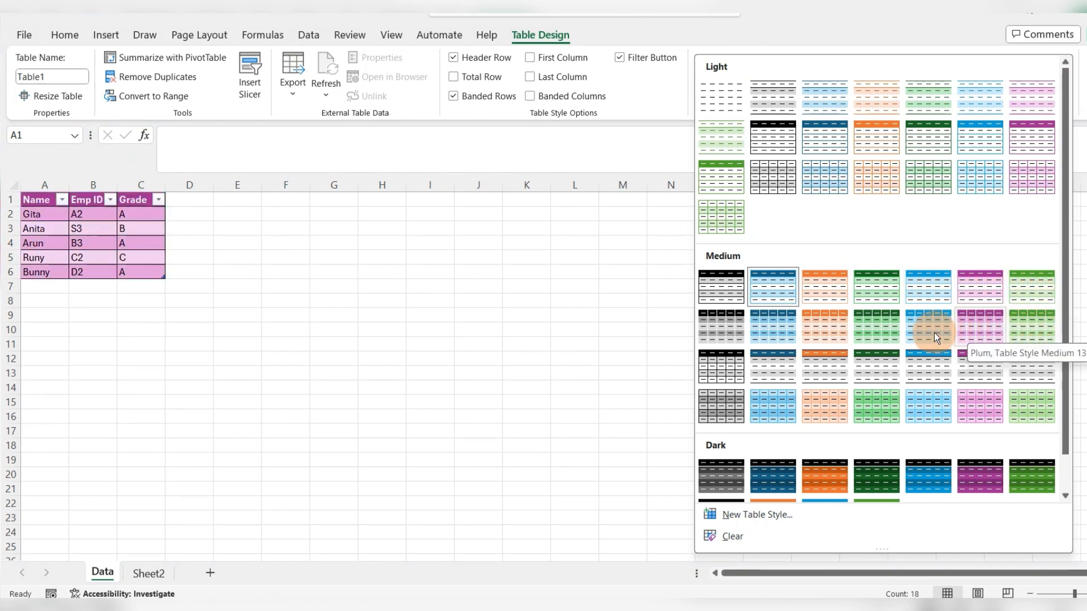
{"action": "left_click", "coordinate": [776, 376]}
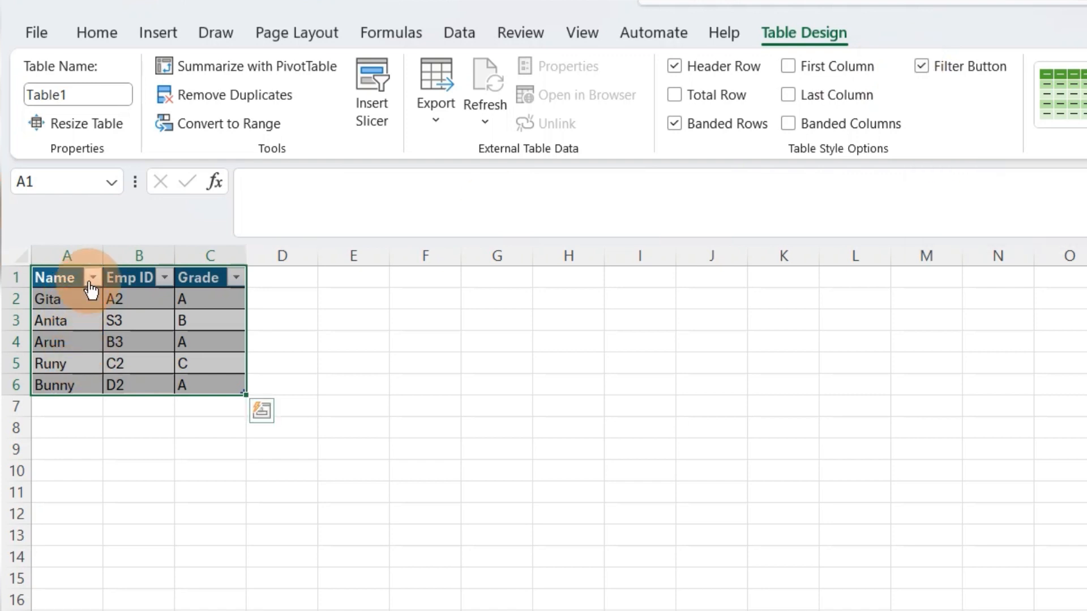
Filter the table's Name column to show only the employee in row 3
{"action": "left_click", "coordinate": [92, 277]}
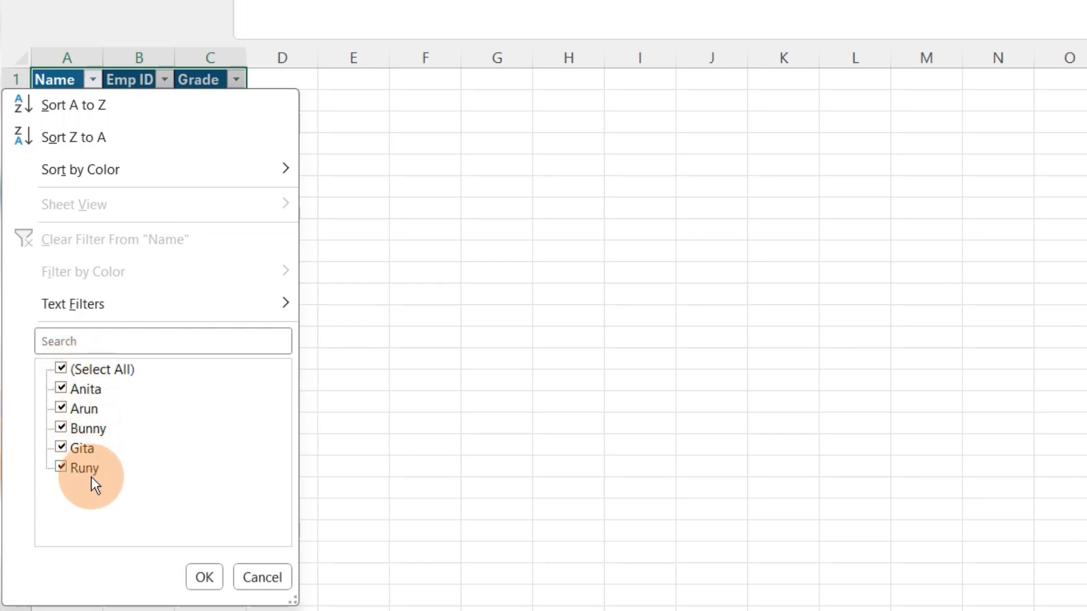
{"action": "left_click", "coordinate": [63, 367]}
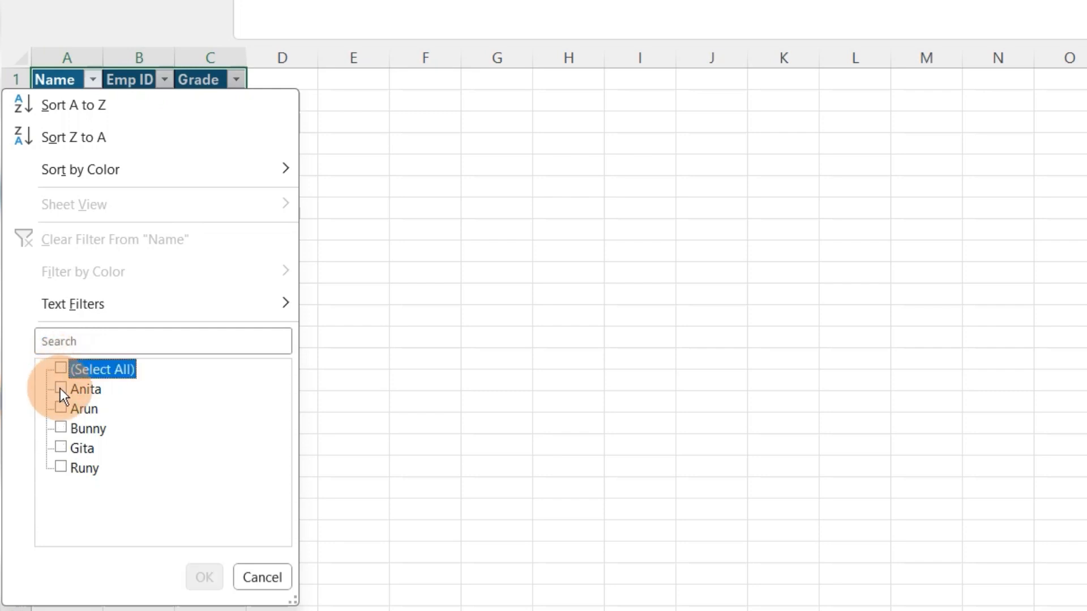
{"action": "left_click", "coordinate": [60, 389]}
{"action": "left_click", "coordinate": [198, 576]}
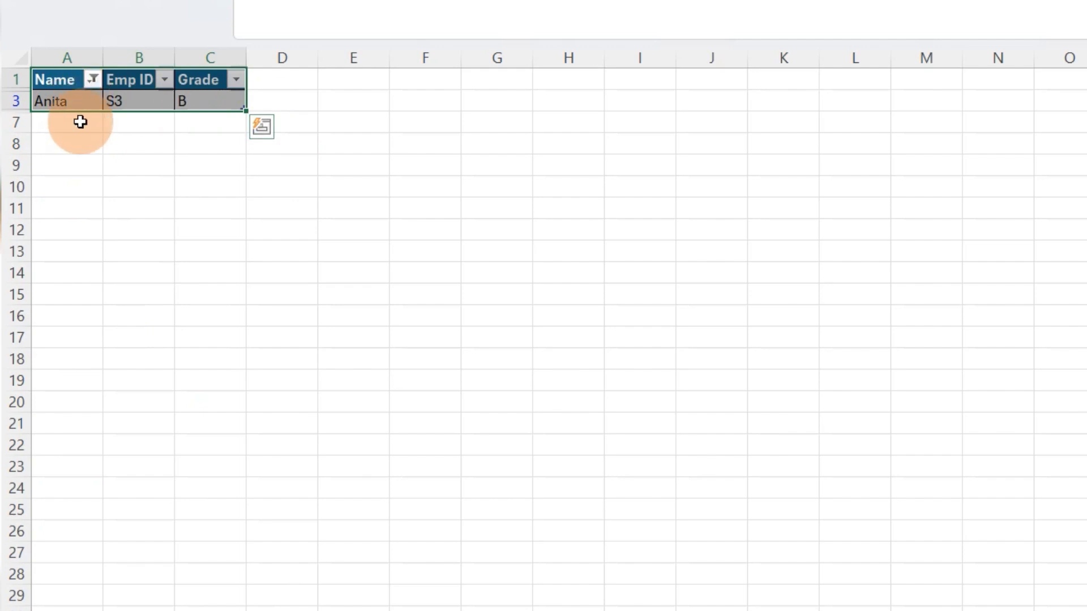
{"action": "left_click", "coordinate": [80, 121]}
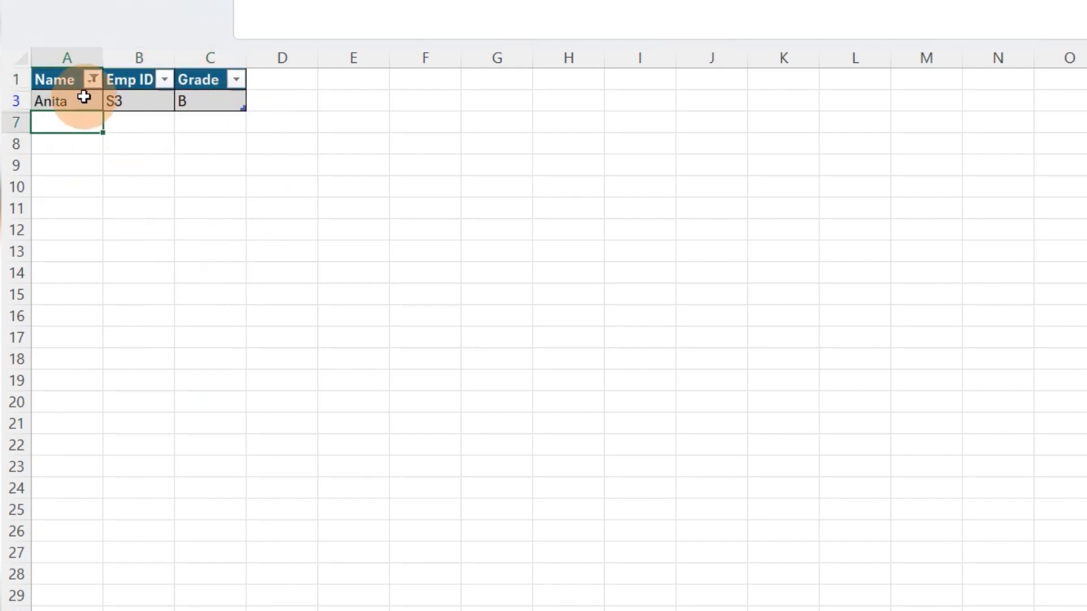
Reset the Name column filter to include all employees again
{"action": "left_click", "coordinate": [93, 80]}
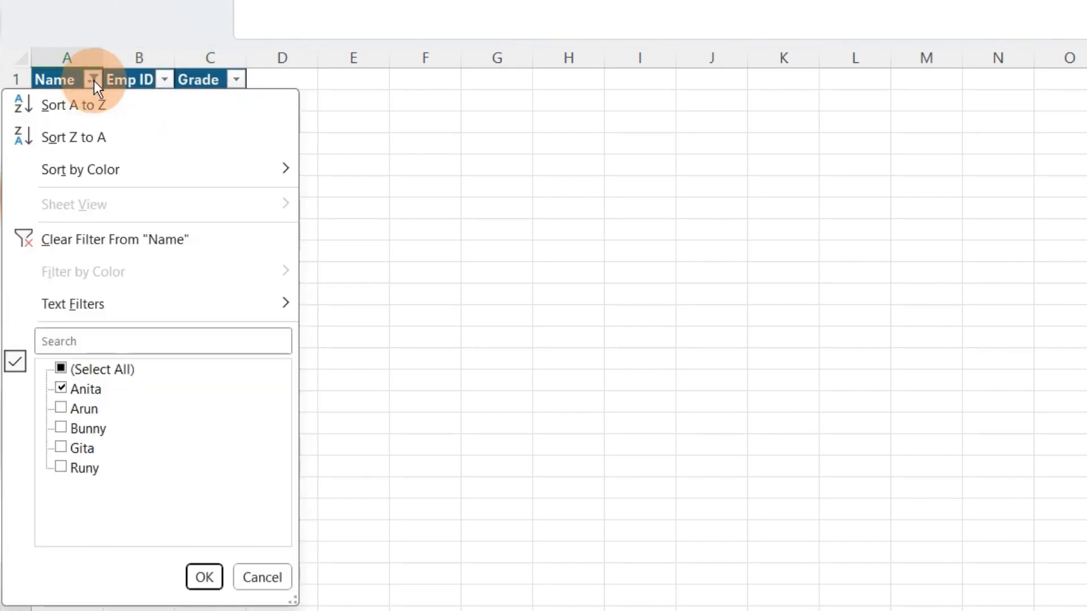
{"action": "left_click", "coordinate": [62, 369]}
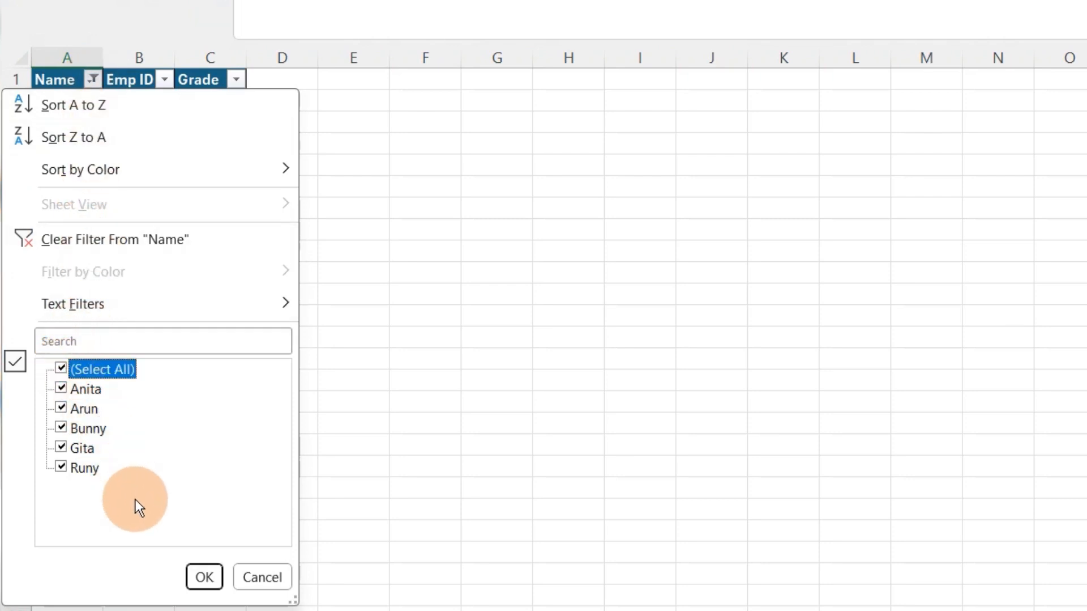
{"action": "left_click", "coordinate": [202, 575]}
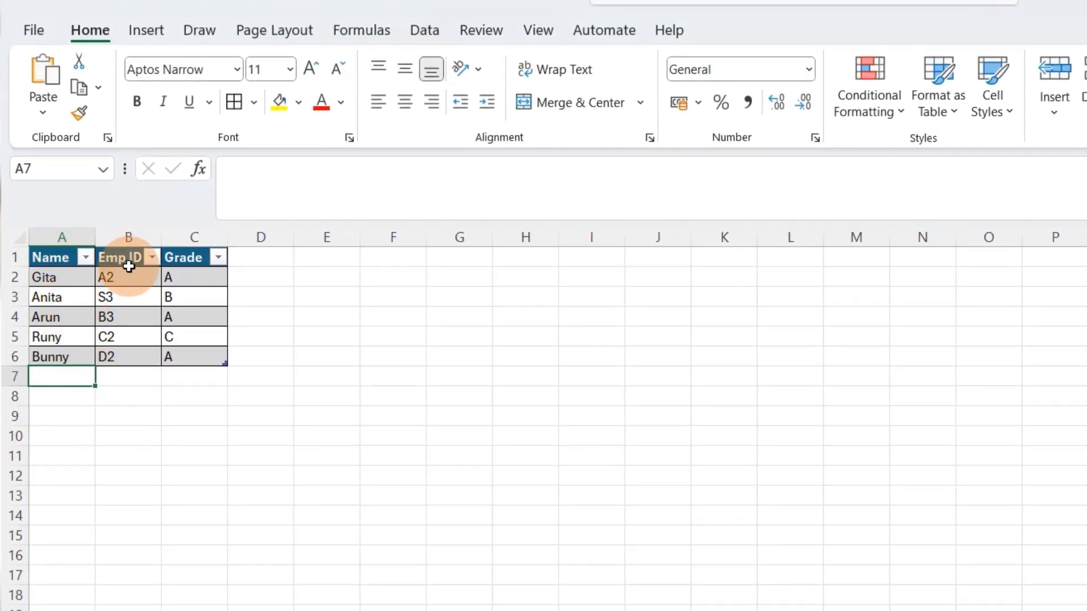
Turn the table's header row off and back on
{"action": "left_click", "coordinate": [130, 255]}
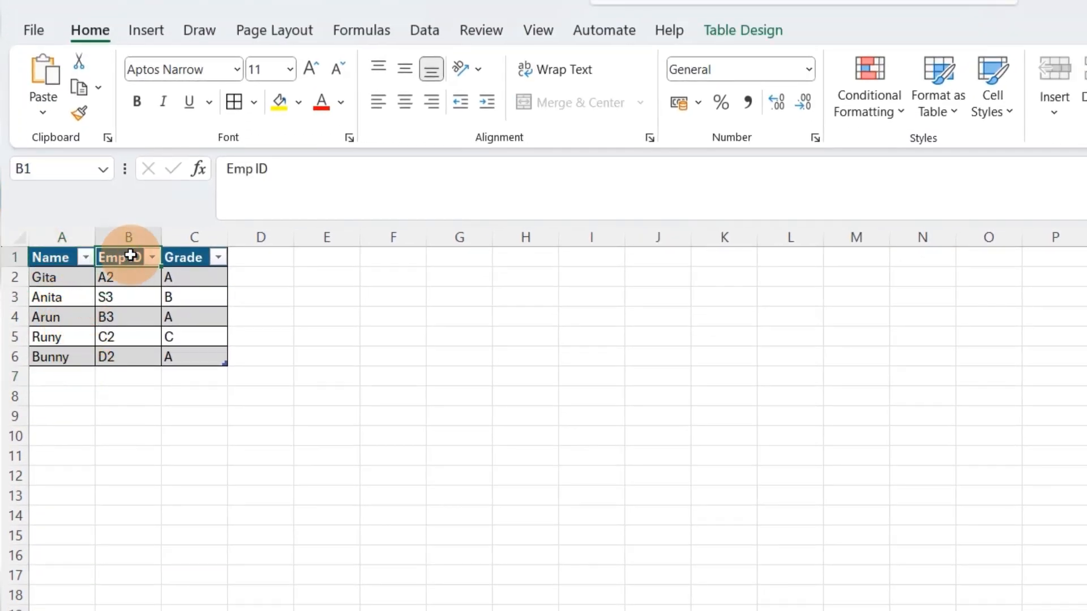
{"action": "left_click", "coordinate": [765, 29]}
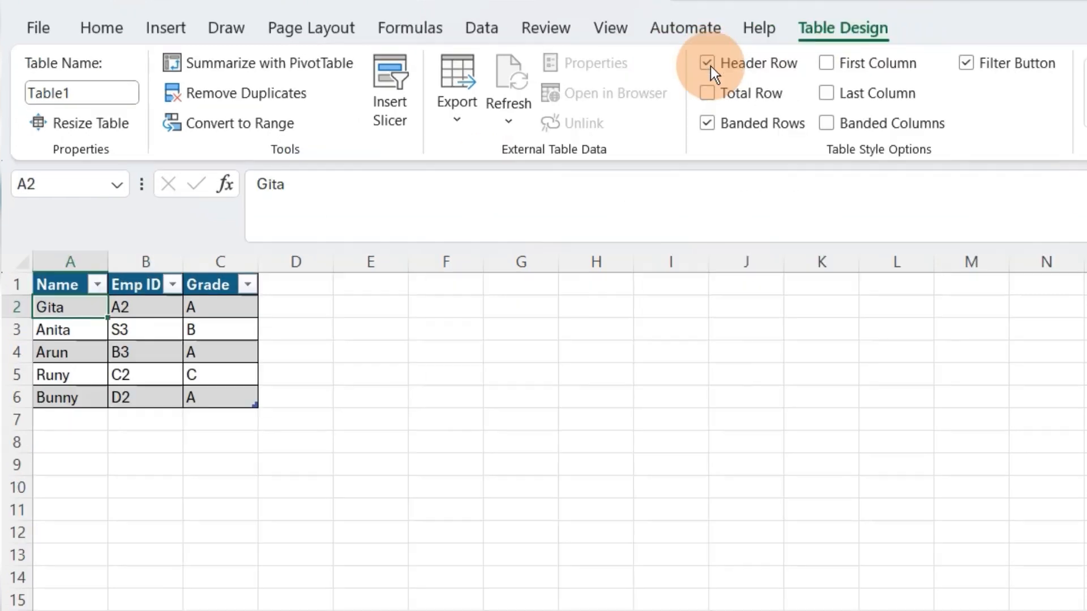
{"action": "left_click", "coordinate": [708, 66]}
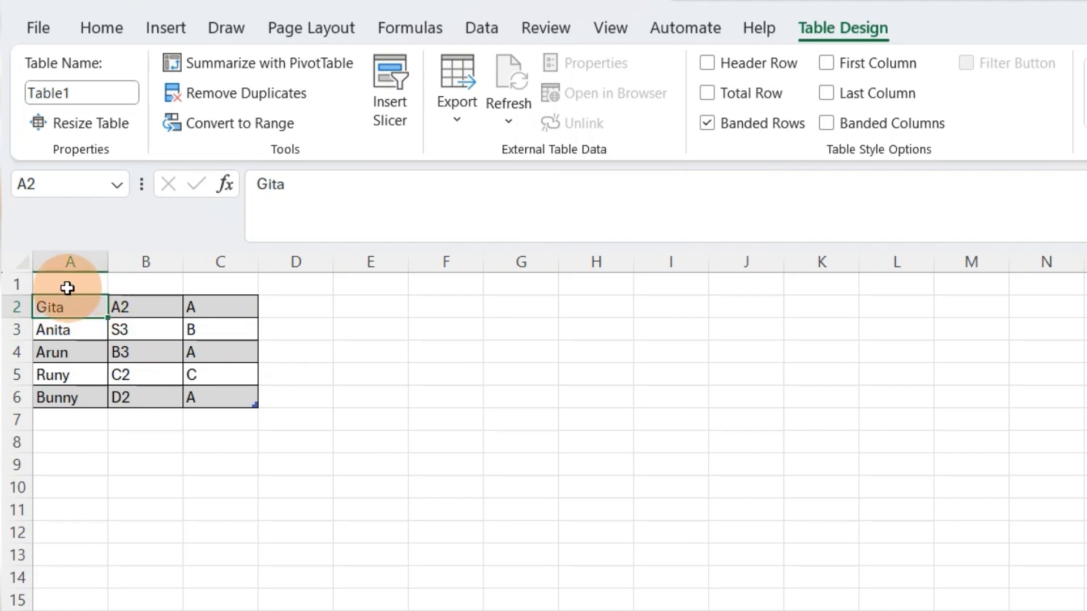
{"action": "left_click", "coordinate": [708, 64]}
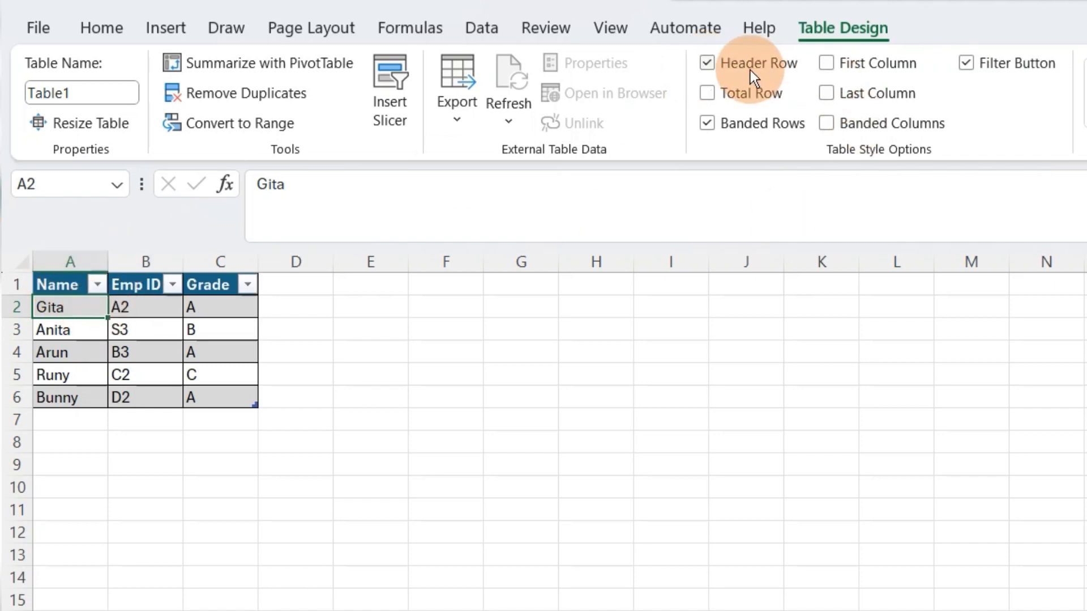
Add a total row to the table and open the summary function choices for the Grade total in C7
{"action": "left_click", "coordinate": [708, 97]}
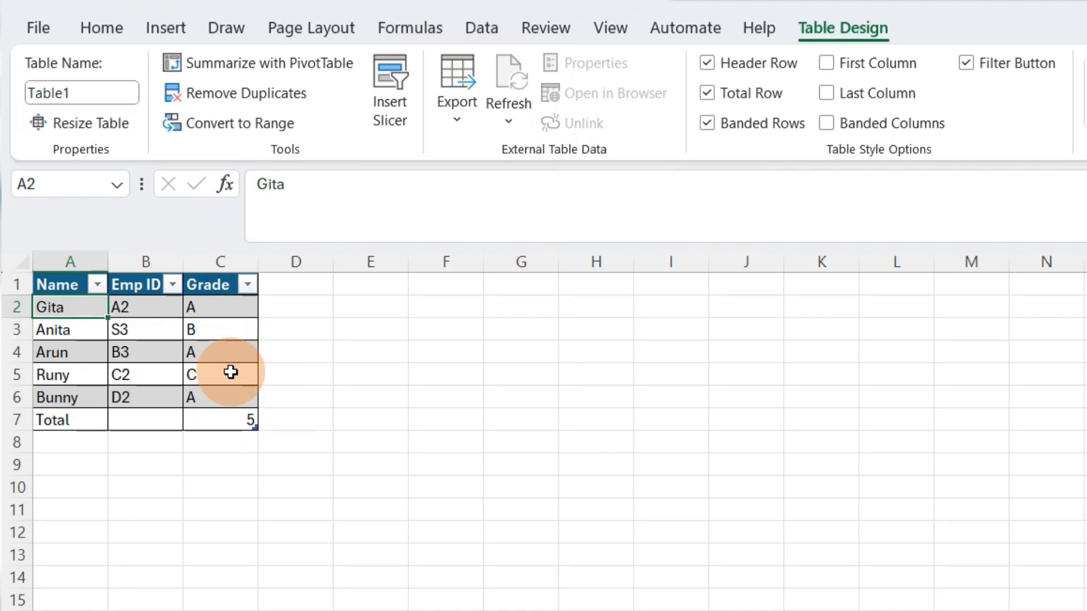
{"action": "left_click", "coordinate": [226, 419]}
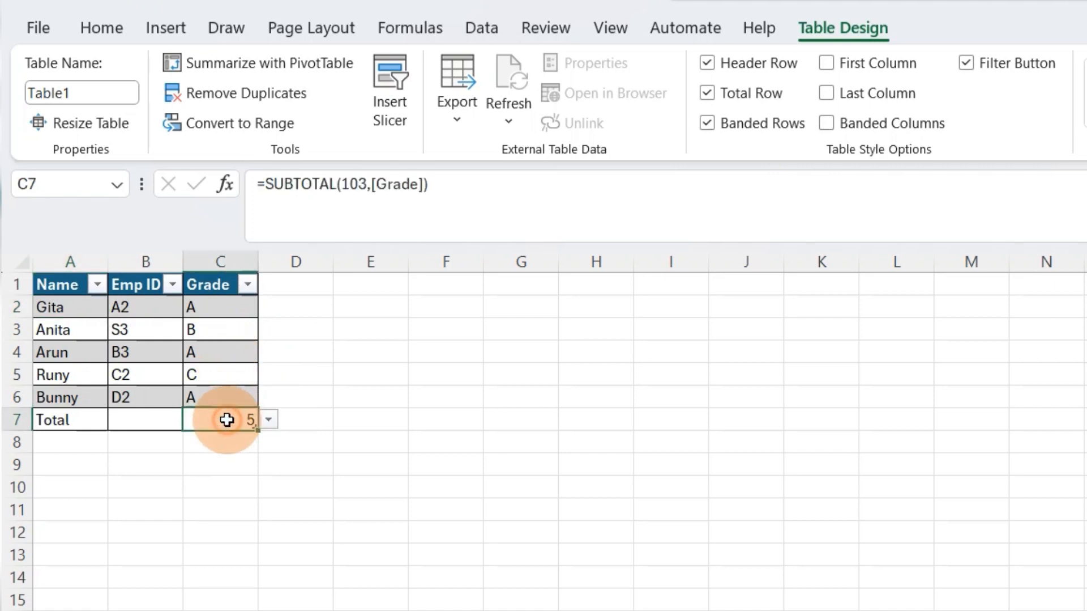
{"action": "left_click", "coordinate": [270, 420]}
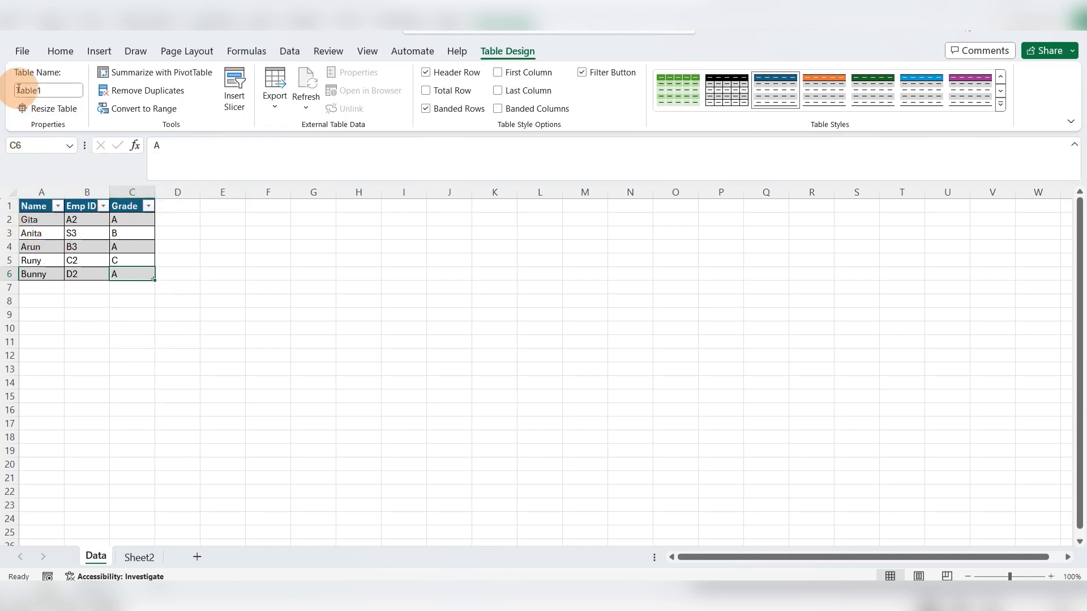
Rename the table as Data and select an empty cell below it
{"action": "left_click", "coordinate": [48, 89]}
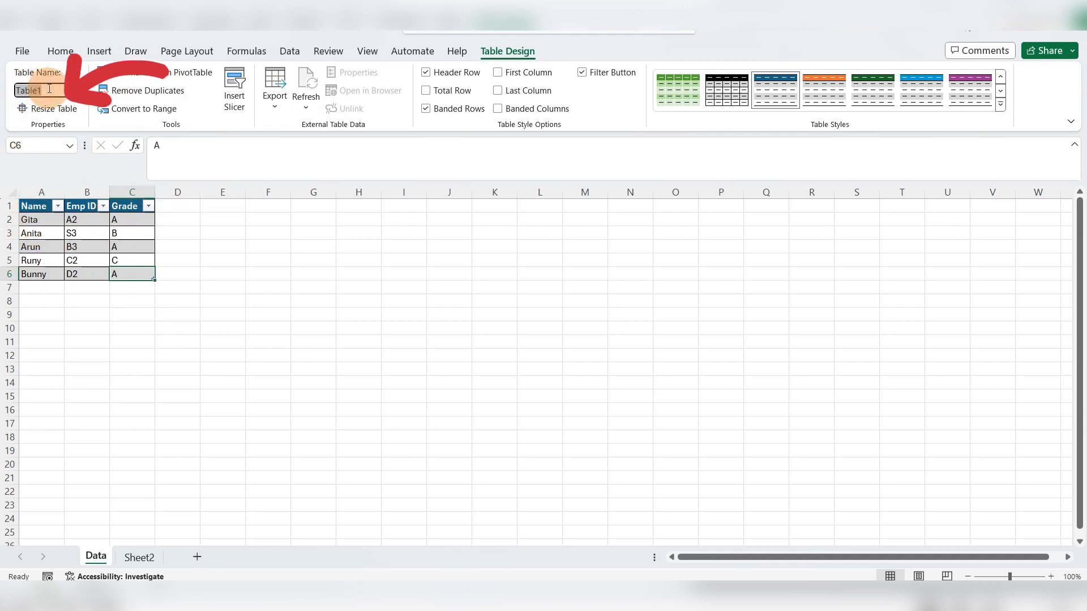
{"action": "type", "text": "Data"}
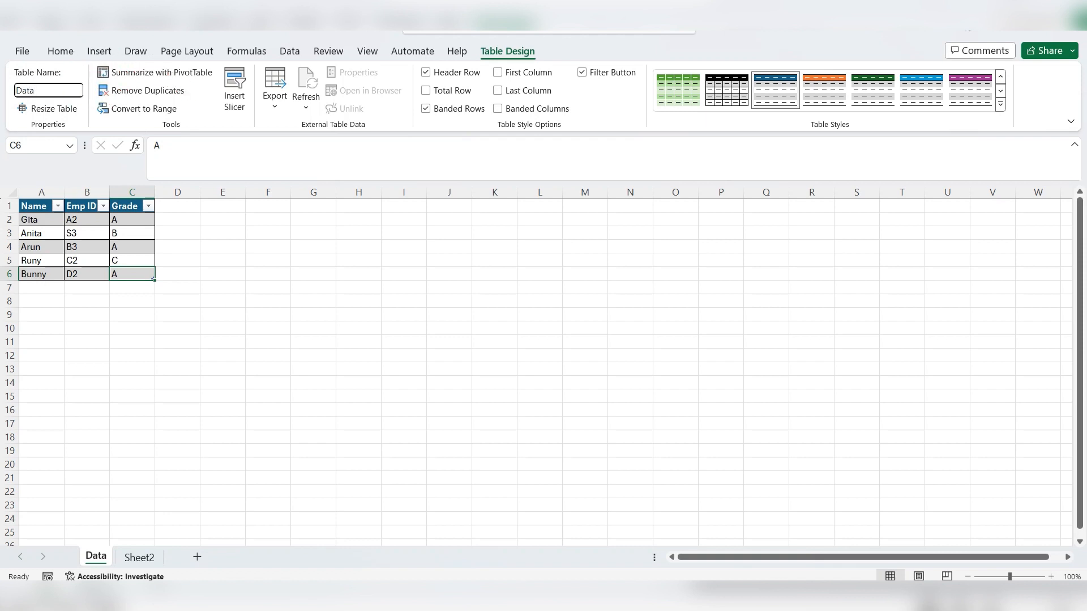
{"action": "key", "text": "Return"}
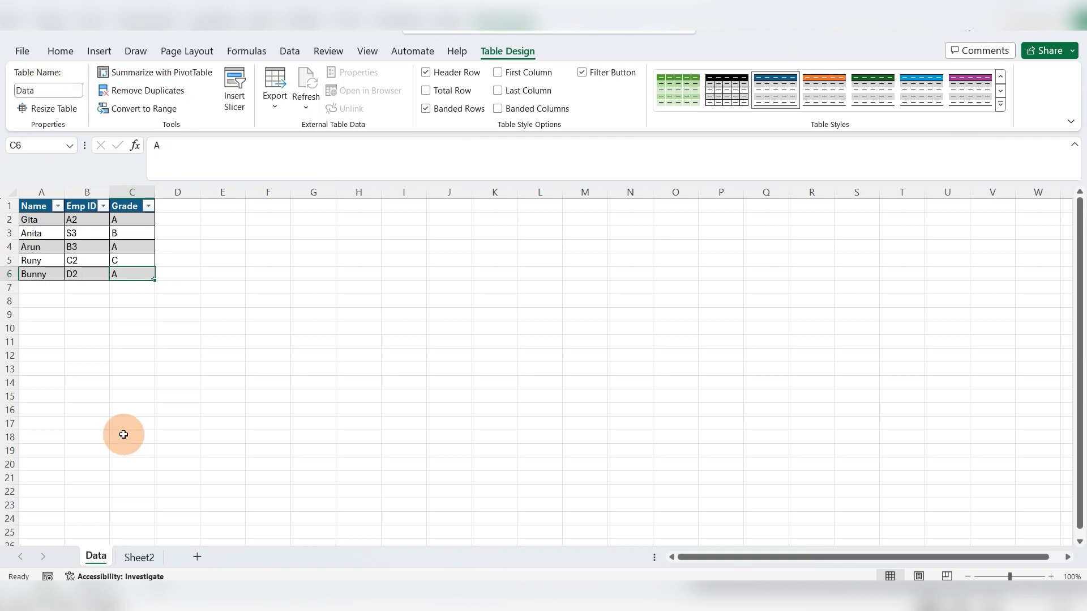
{"action": "left_click", "coordinate": [125, 299]}
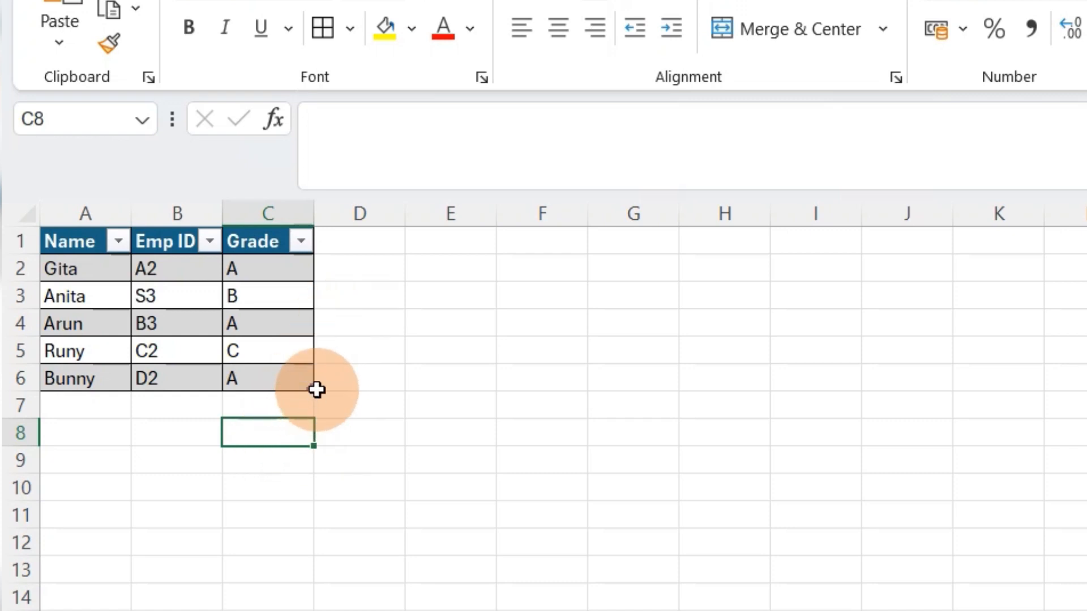
Extend the table by one column into column D and shrink it back to columns A to C
{"action": "left_click_drag", "start_coordinate": [363, 405], "coordinate": [408, 404]}
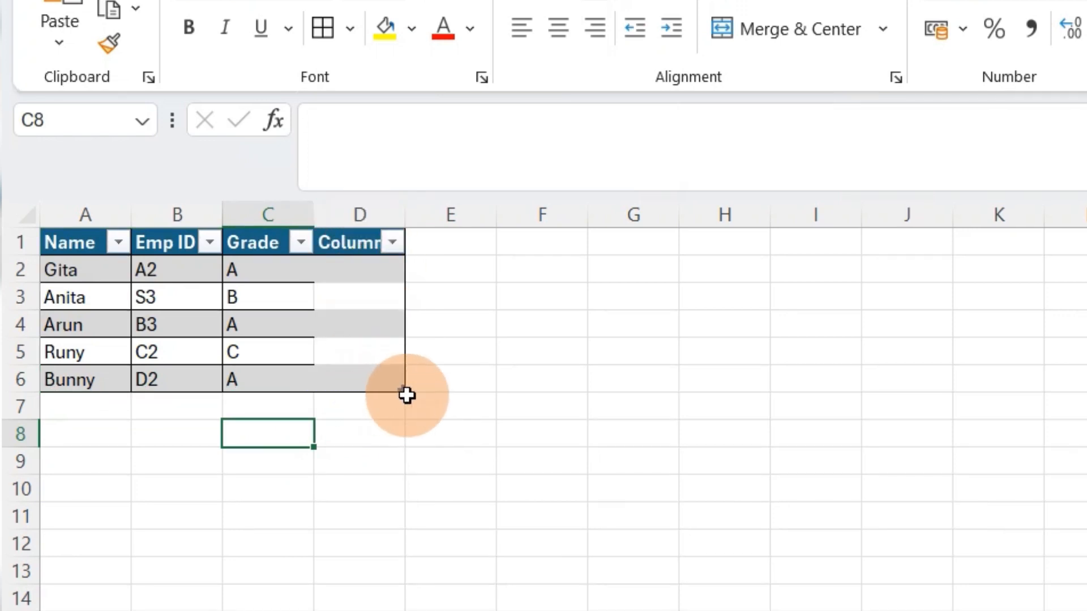
{"action": "left_click_drag", "start_coordinate": [400, 388], "coordinate": [304, 383]}
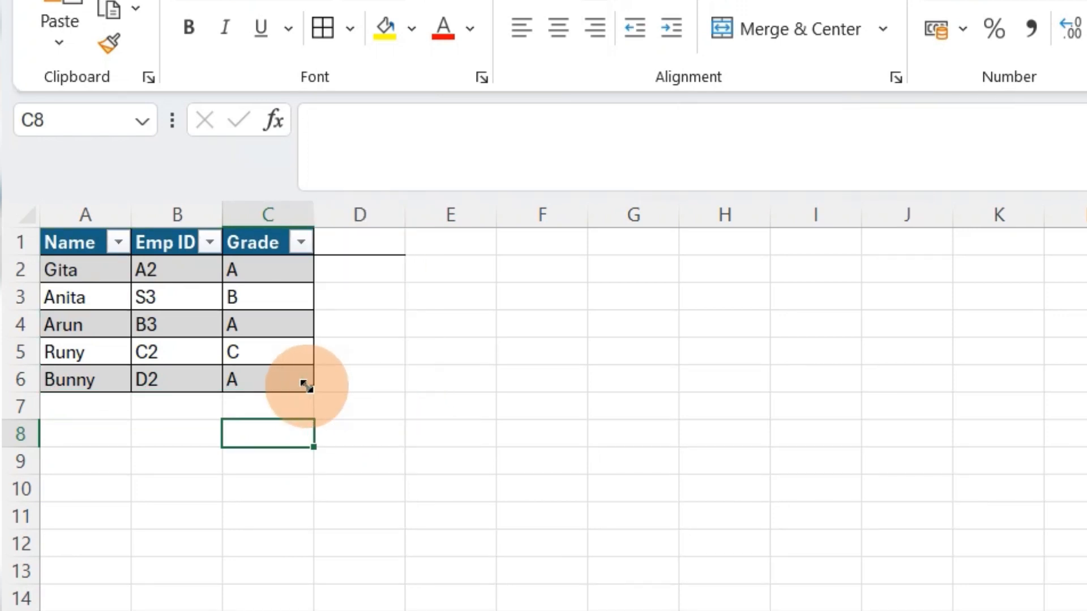
{"action": "left_click", "coordinate": [304, 498]}
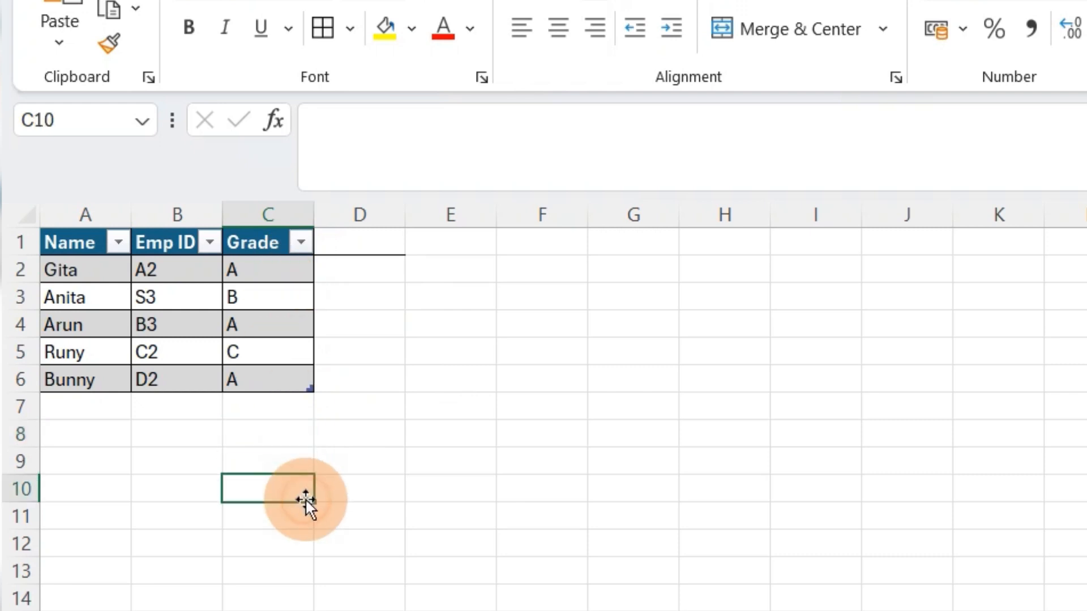